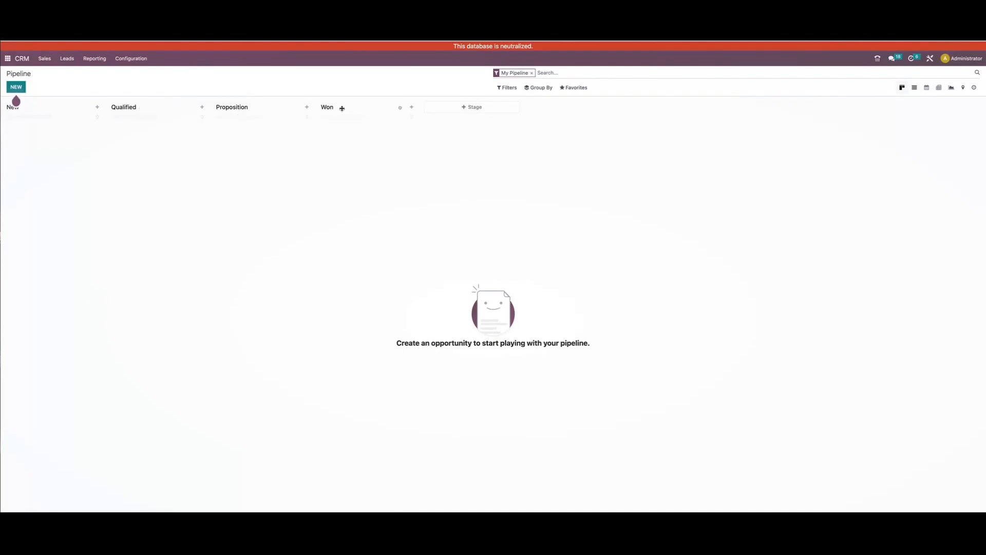
Add a pipeline stage named Proposal and move it between the Qualified and Proposition stages
{"action": "left_click", "coordinate": [462, 107]}
{"action": "type", "text": "Proposal"}
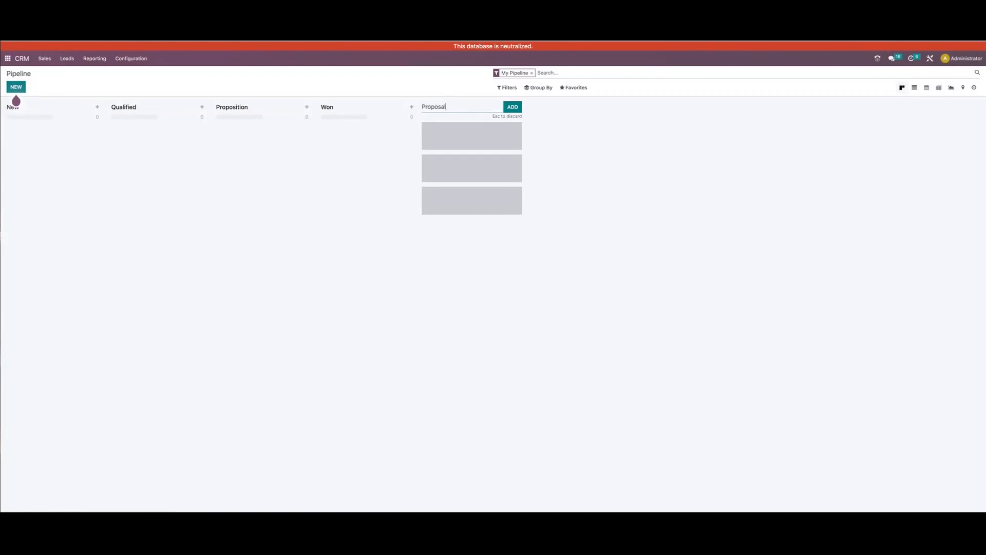
{"action": "left_click", "coordinate": [513, 107]}
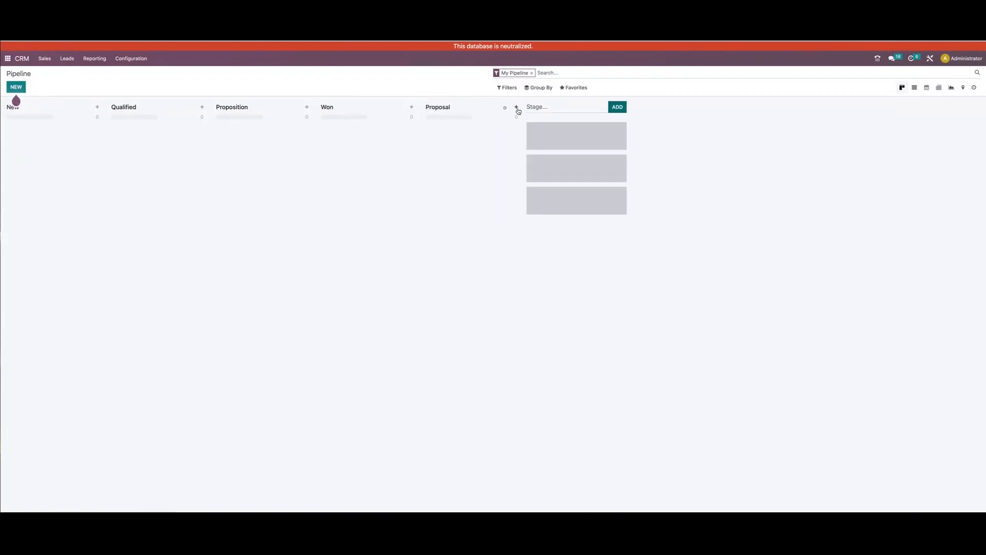
{"action": "left_click_drag", "start_coordinate": [447, 108], "coordinate": [242, 108]}
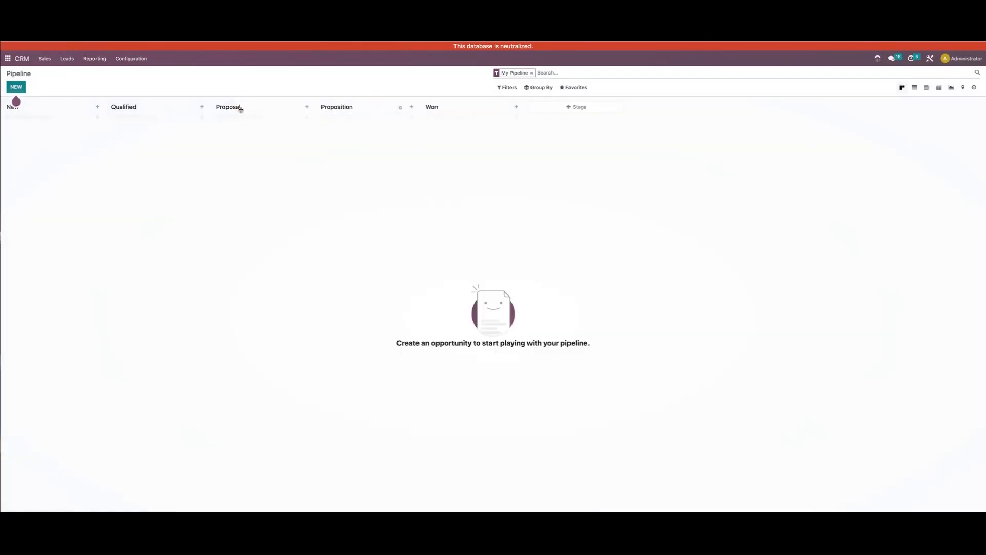
Rename the Proposition stage to Second Proposal, leave its sales team empty, and save the stage
{"action": "left_click", "coordinate": [399, 109]}
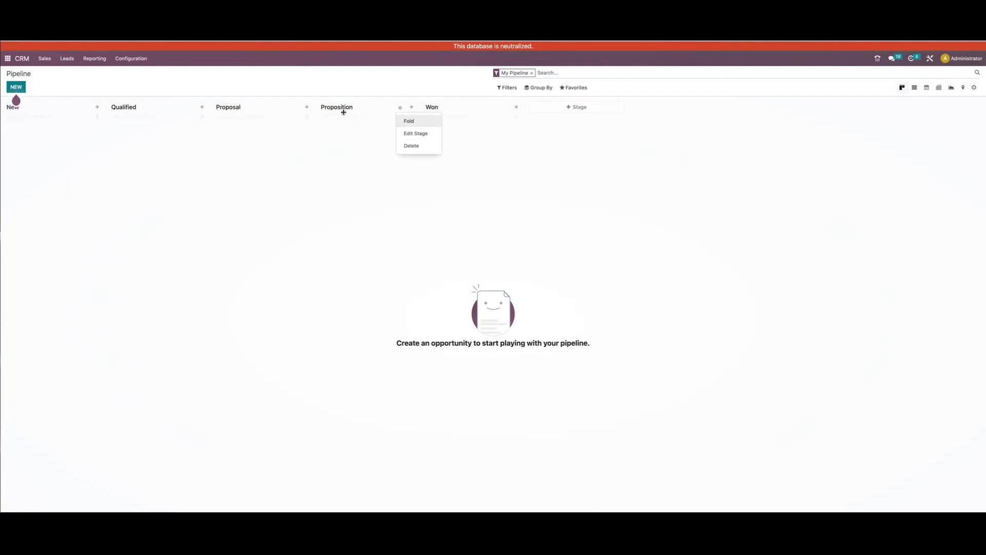
{"action": "left_click", "coordinate": [408, 133]}
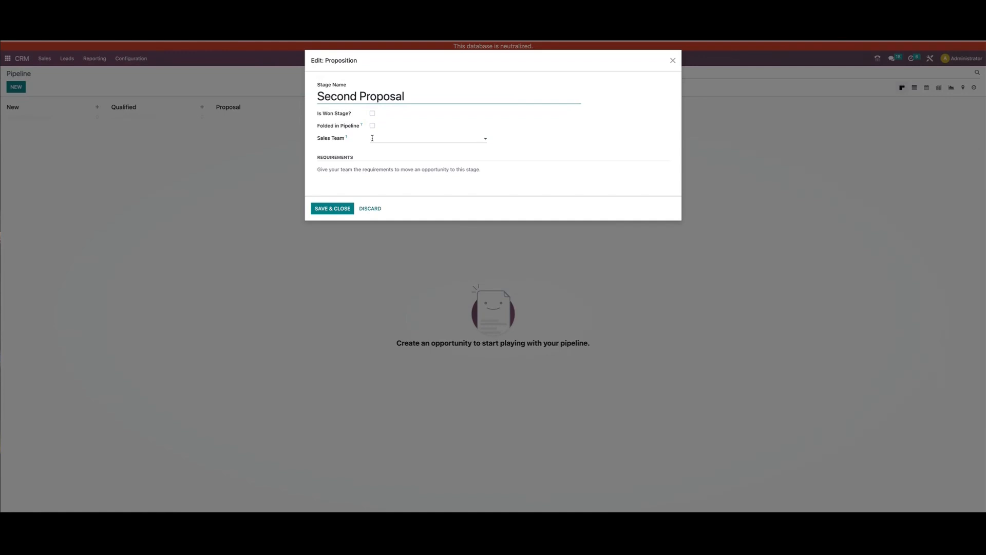
{"action": "mouse_move", "coordinate": [370, 176]}
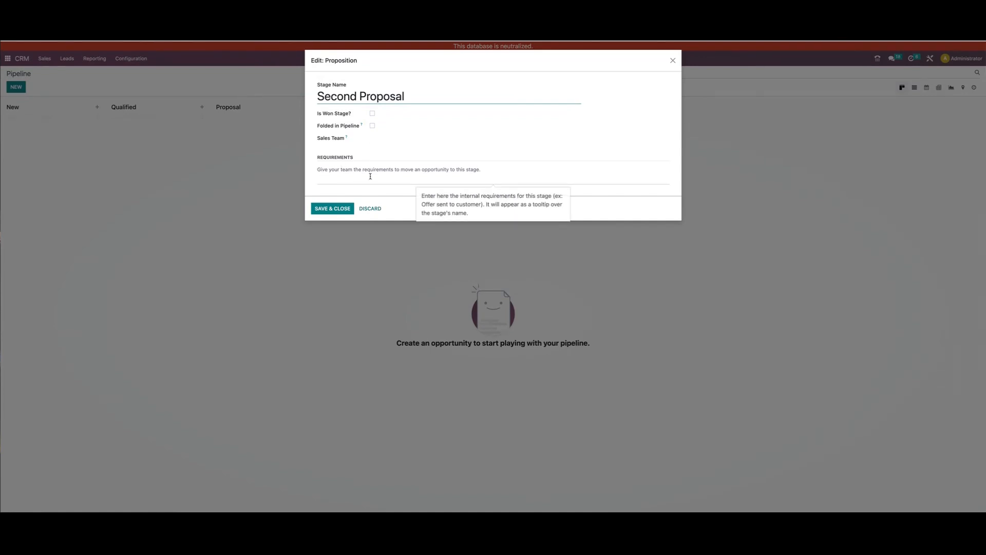
{"action": "left_click", "coordinate": [391, 139]}
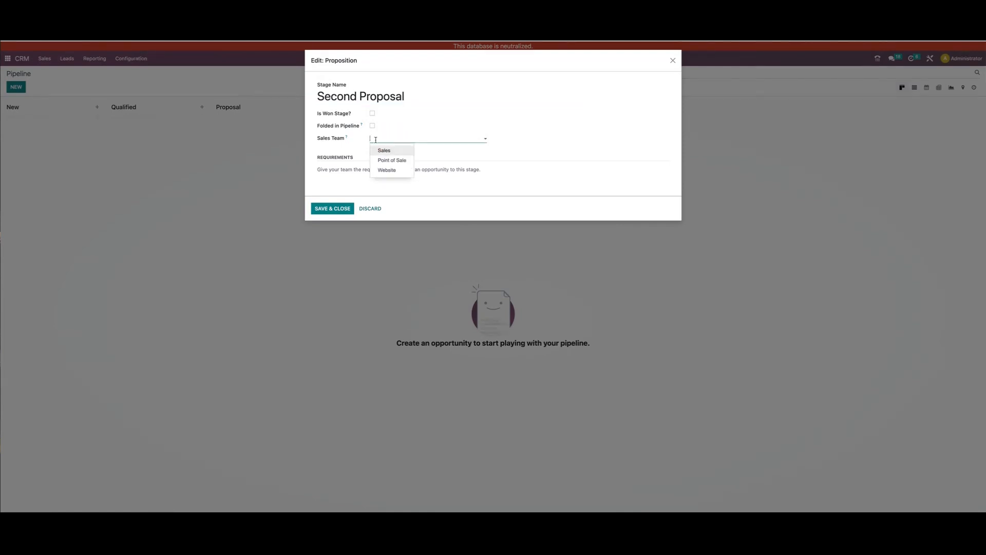
{"action": "left_click", "coordinate": [349, 145]}
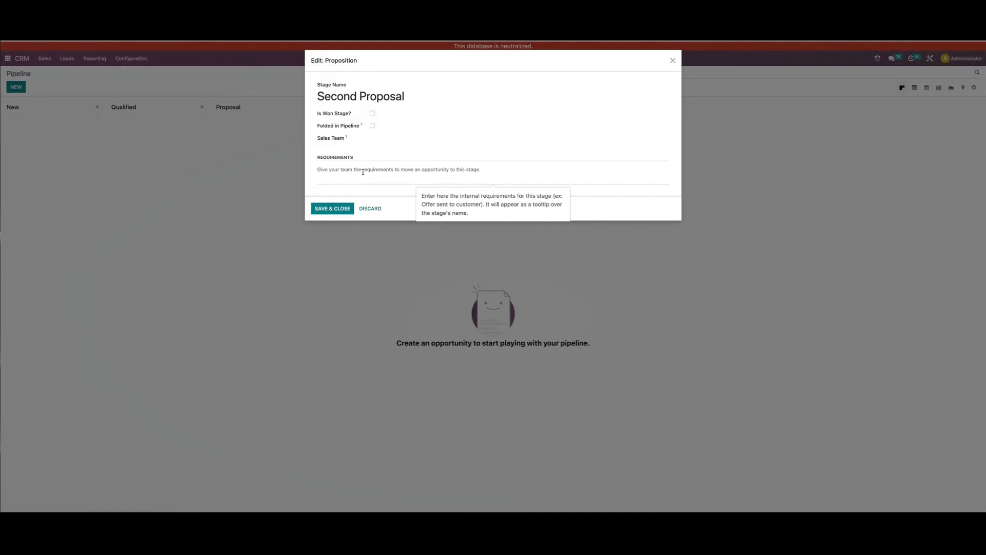
{"action": "left_click", "coordinate": [333, 208]}
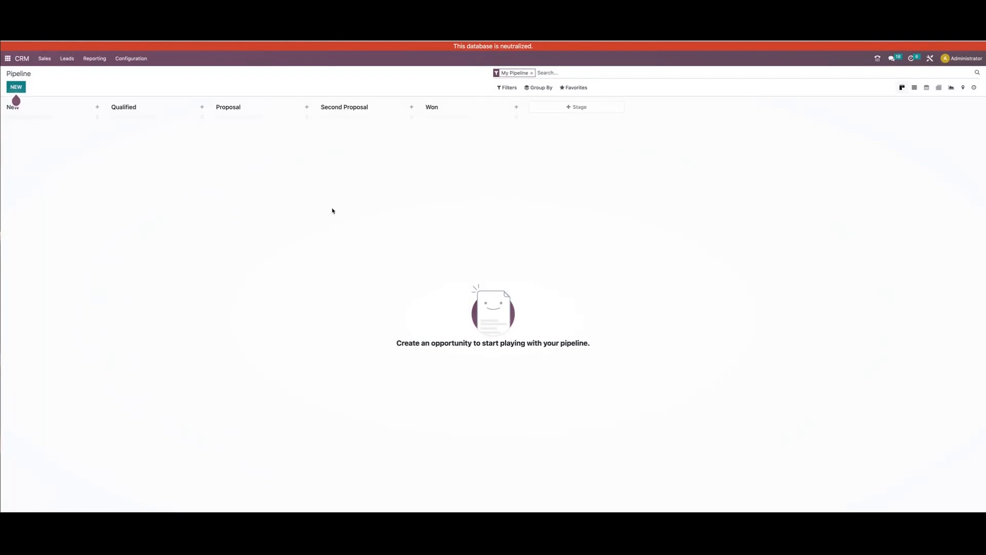
Add a pipeline stage named Hold and place it between Second Proposal and Won
{"action": "left_click", "coordinate": [568, 106]}
{"action": "type", "text": "Hld"}
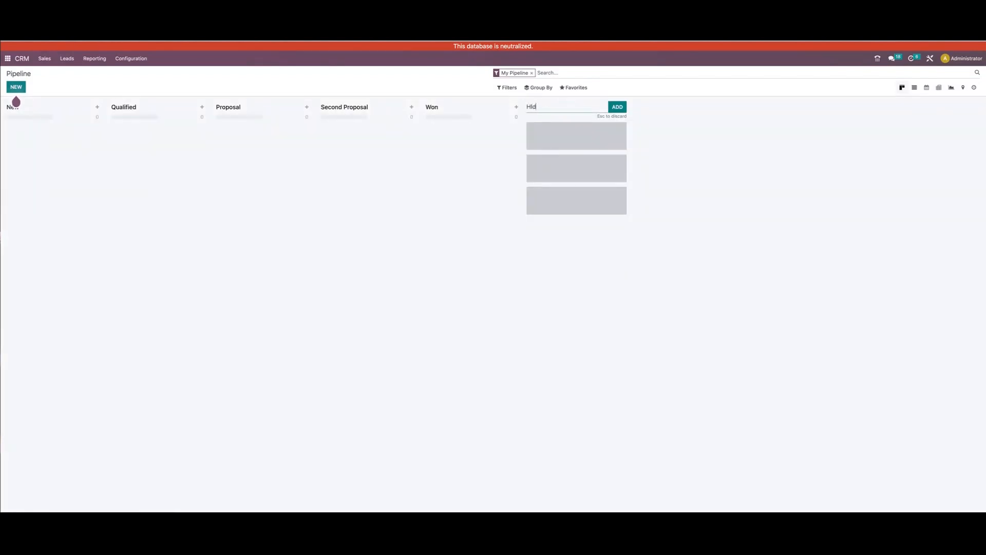
{"action": "type", "text": "o"}
{"action": "left_click", "coordinate": [618, 107]}
{"action": "left_click_drag", "start_coordinate": [545, 108], "coordinate": [425, 149]}
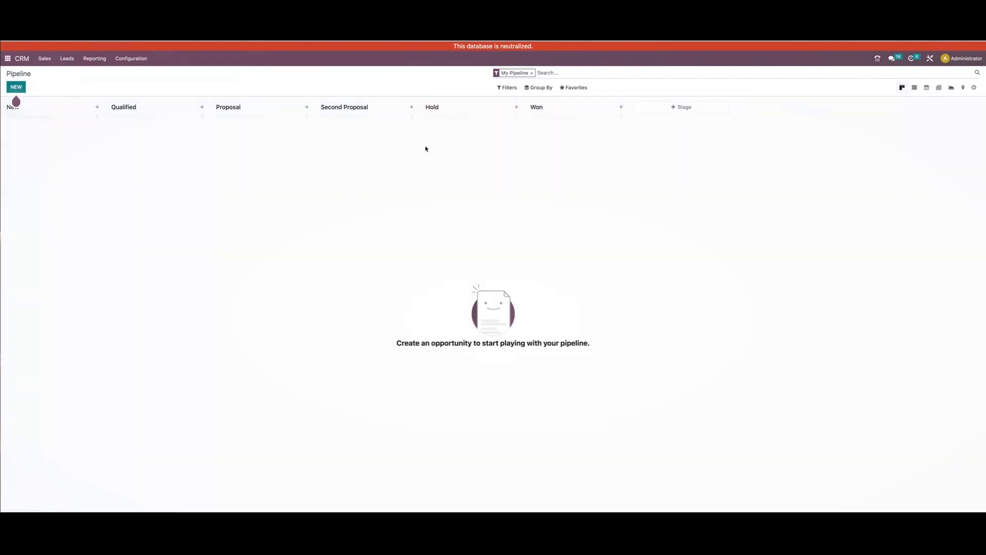
Fold the Hold stage column and unfold it again
{"action": "left_click", "coordinate": [506, 108]}
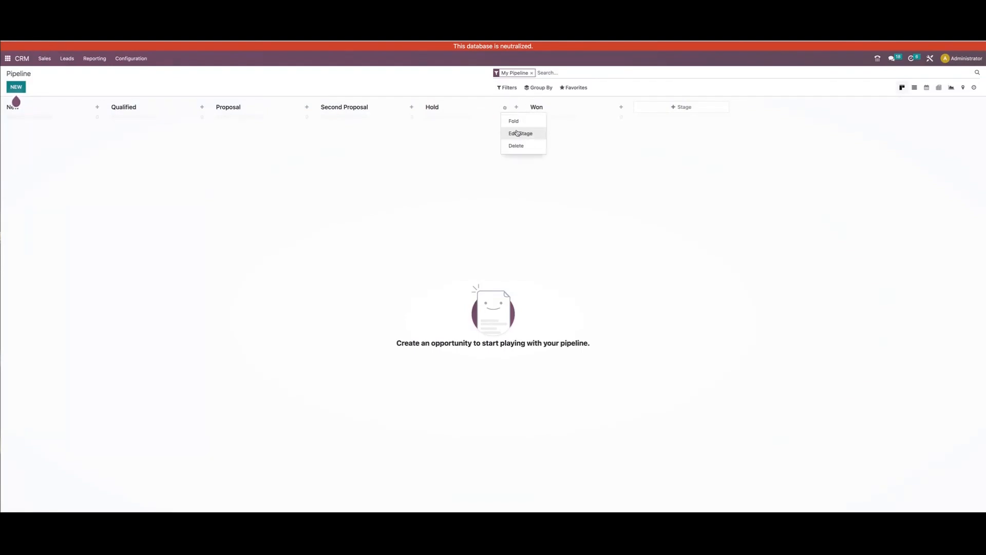
{"action": "left_click", "coordinate": [515, 121]}
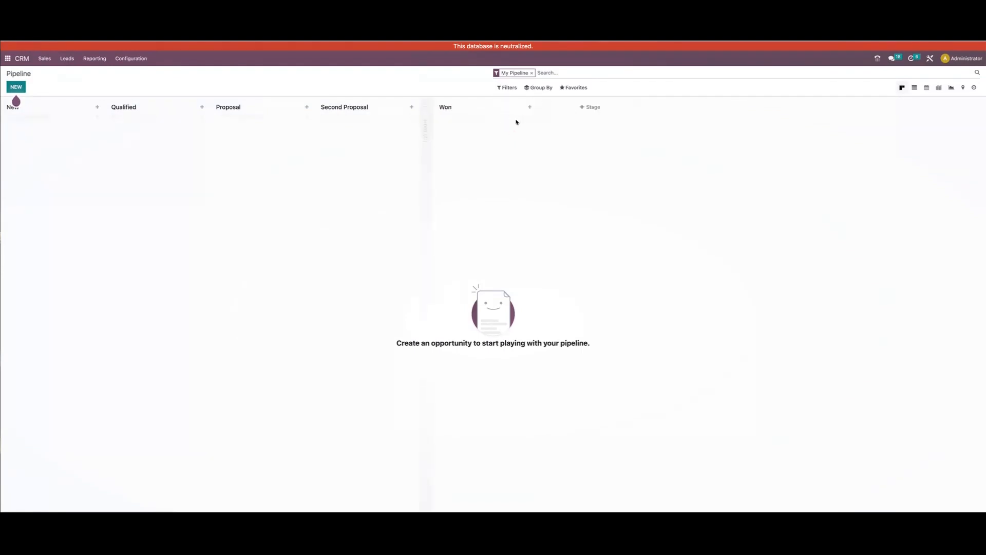
{"action": "left_click", "coordinate": [427, 108]}
Look over the Leads list and the personal pipeline, including the available reporting and configuration options
{"action": "left_click", "coordinate": [46, 59]}
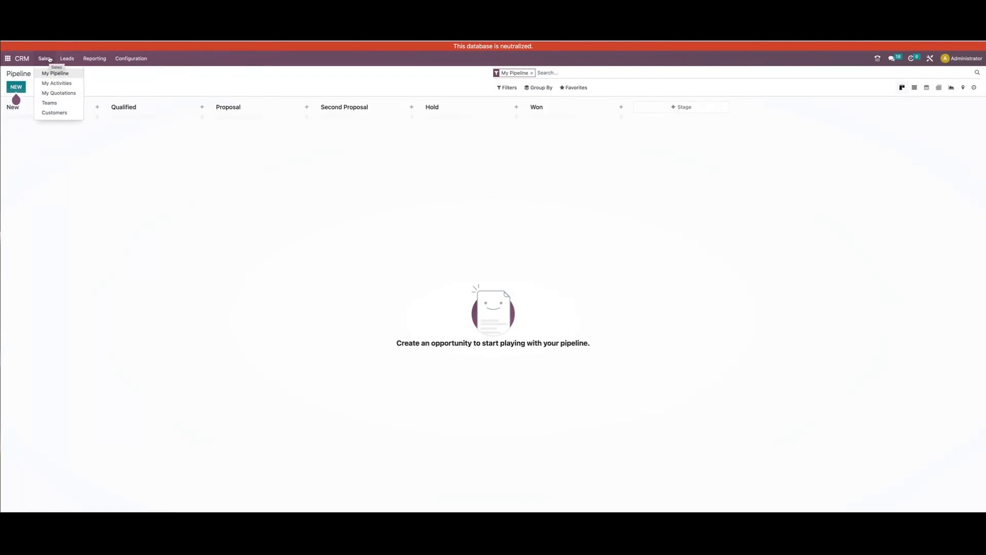
{"action": "left_click", "coordinate": [65, 58]}
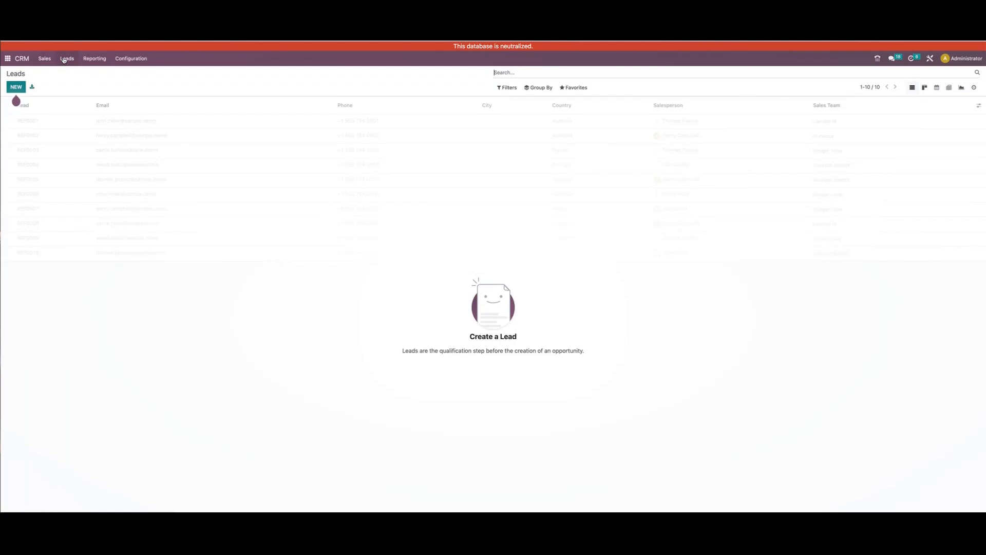
{"action": "left_click", "coordinate": [45, 58]}
{"action": "left_click", "coordinate": [52, 73]}
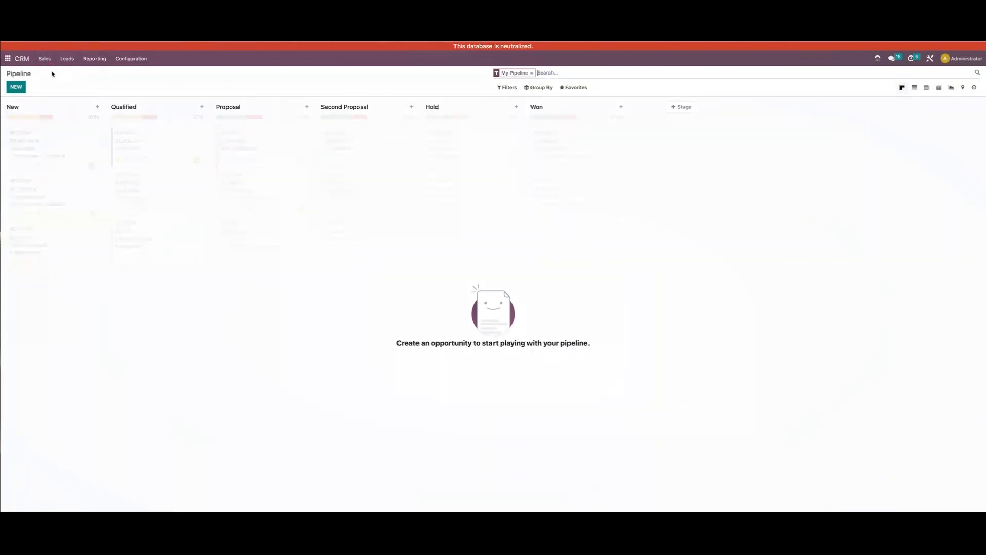
{"action": "left_click", "coordinate": [93, 60]}
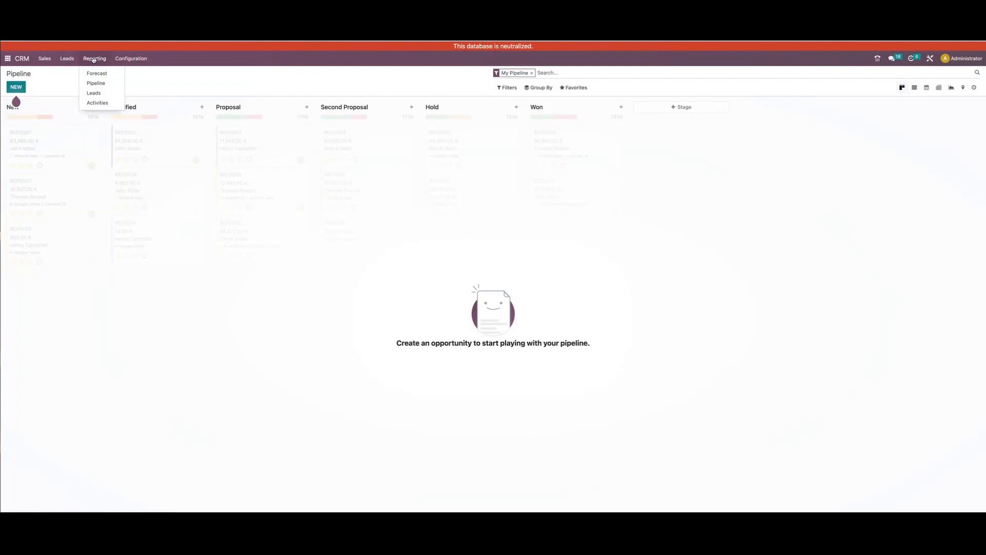
{"action": "mouse_move", "coordinate": [132, 61]}
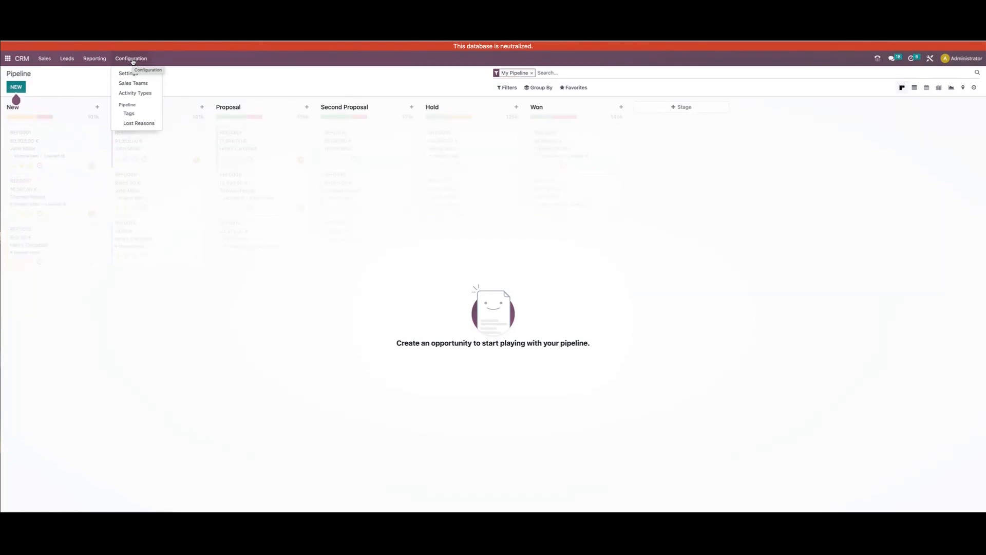
{"action": "left_click", "coordinate": [132, 61]}
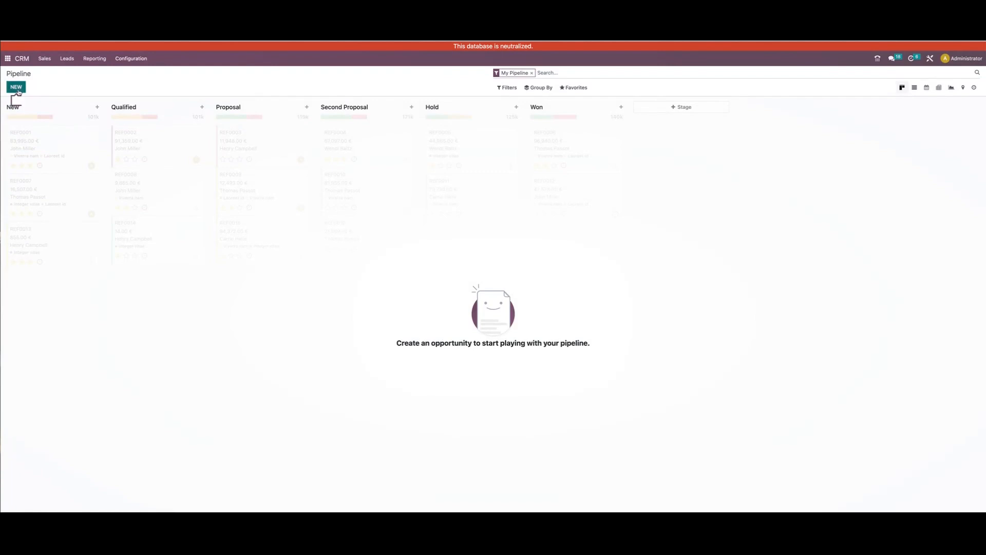
{"action": "left_click", "coordinate": [17, 88]}
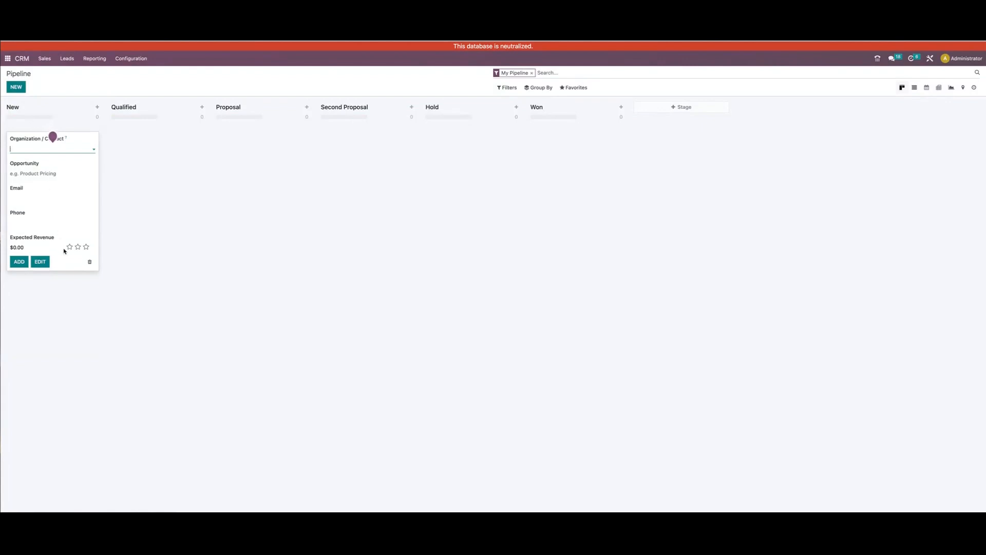
{"action": "left_click", "coordinate": [89, 262]}
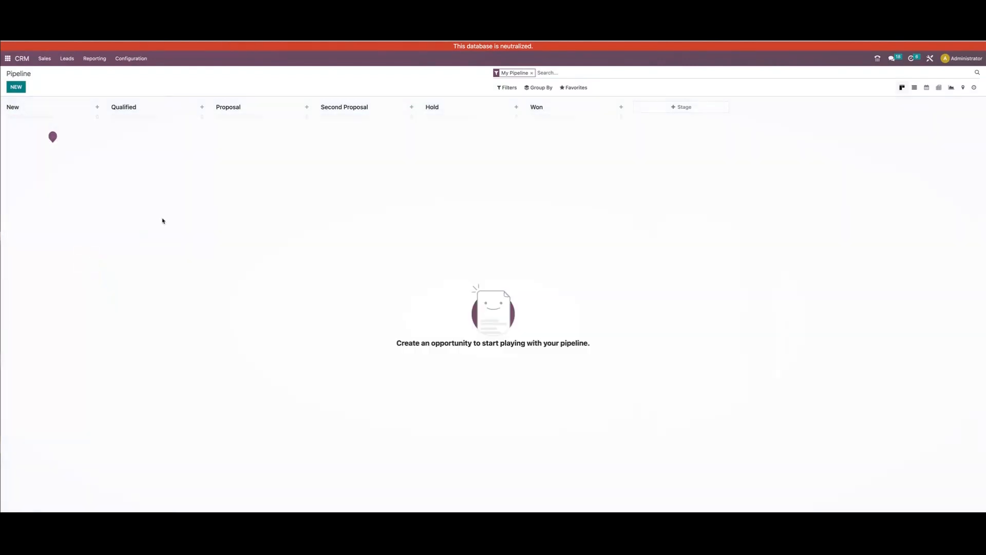
{"action": "left_click", "coordinate": [308, 108]}
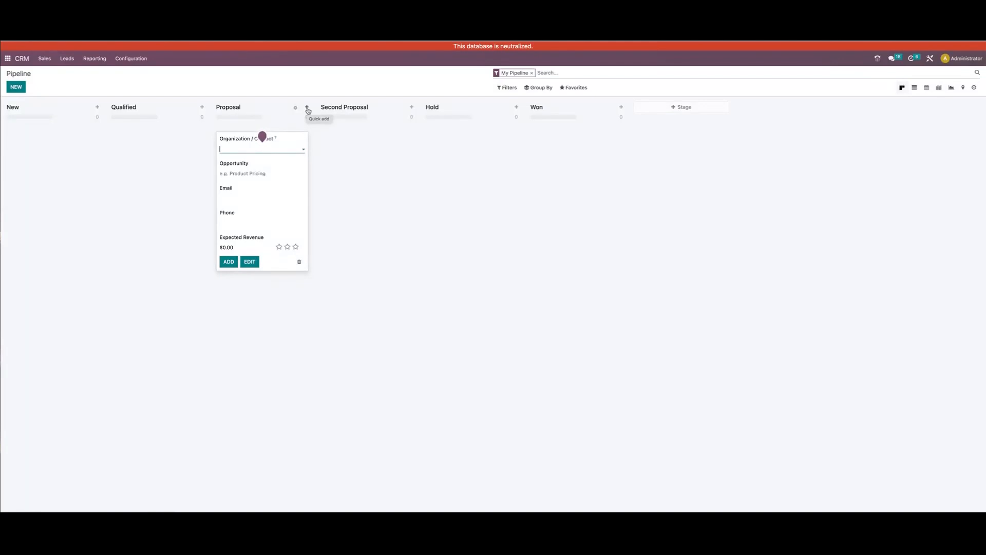
{"action": "left_click", "coordinate": [299, 263]}
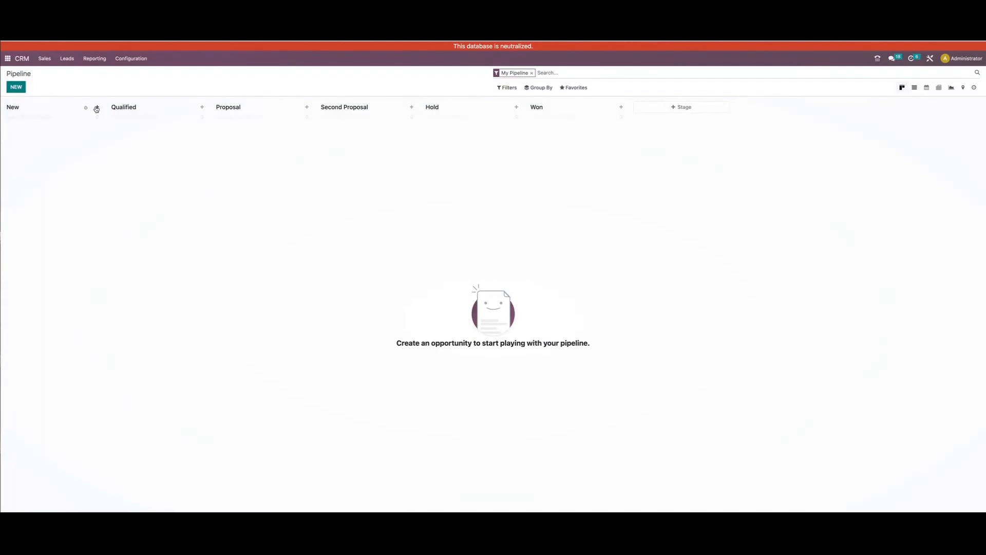
Start a new opportunity in the New stage and select an existing person as its contact
{"action": "left_click", "coordinate": [20, 87]}
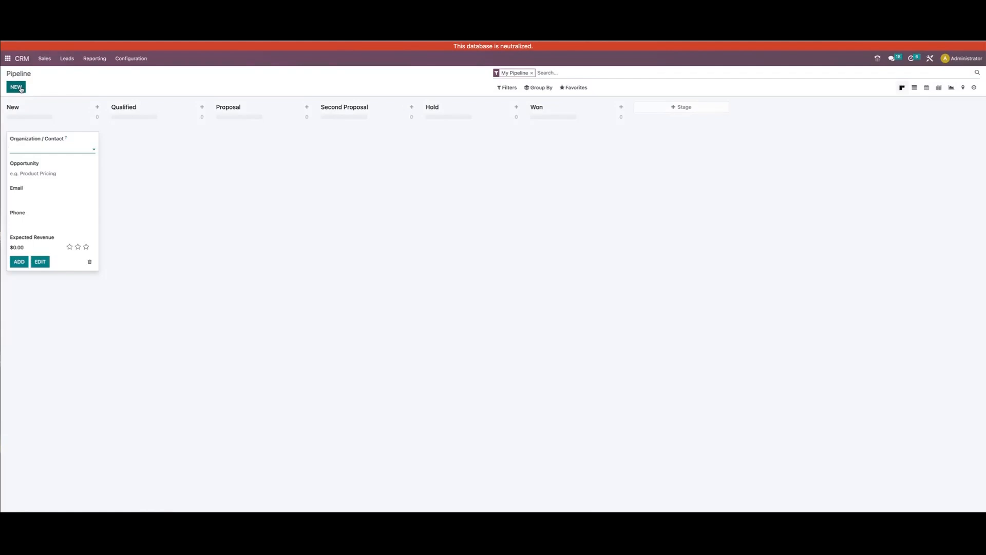
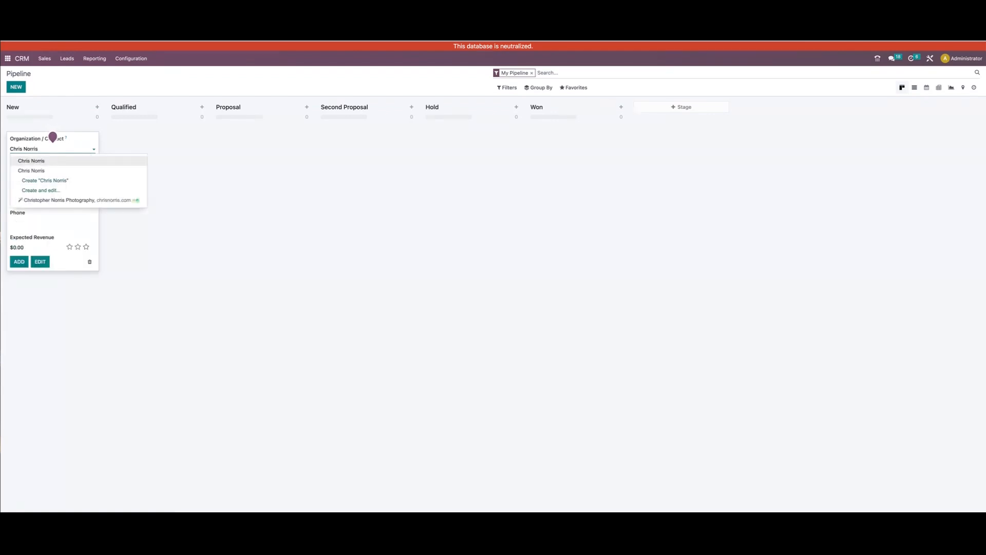
{"action": "key", "text": "Return"}
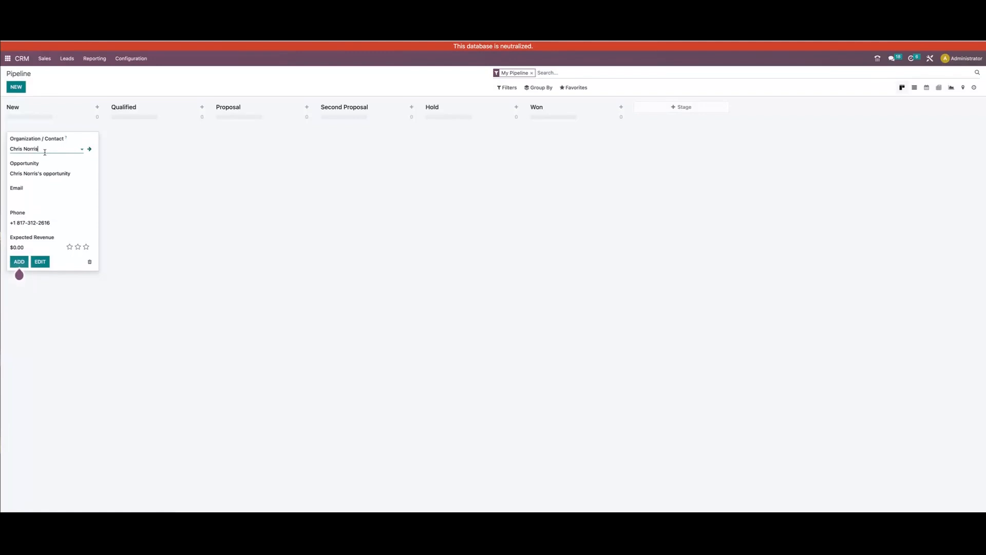
Replace the opportunity's contact with a new person's name and open the full creation form for that contact
{"action": "key", "text": "ctrl+a"}
{"action": "key", "text": "BackSpace"}
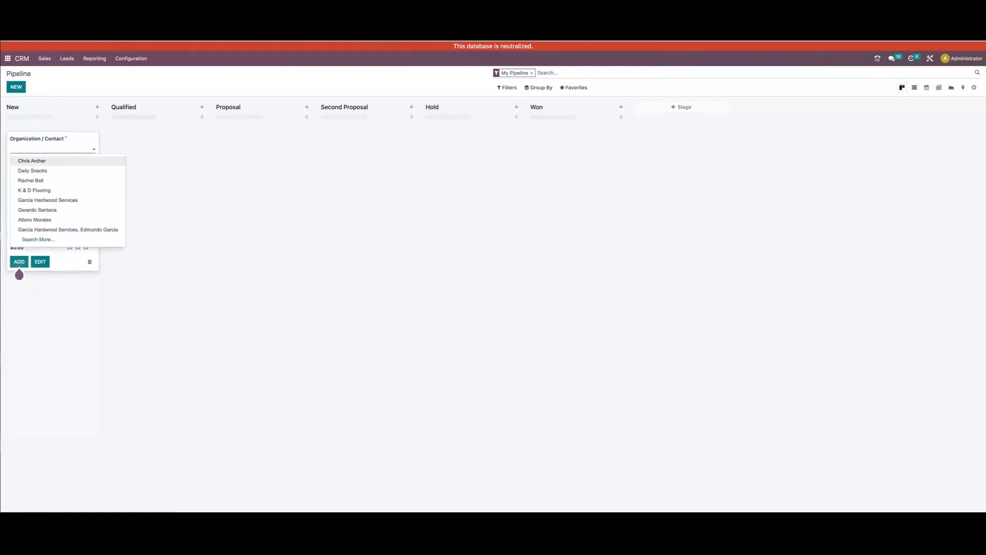
{"action": "type", "text": "Johnnie Test"}
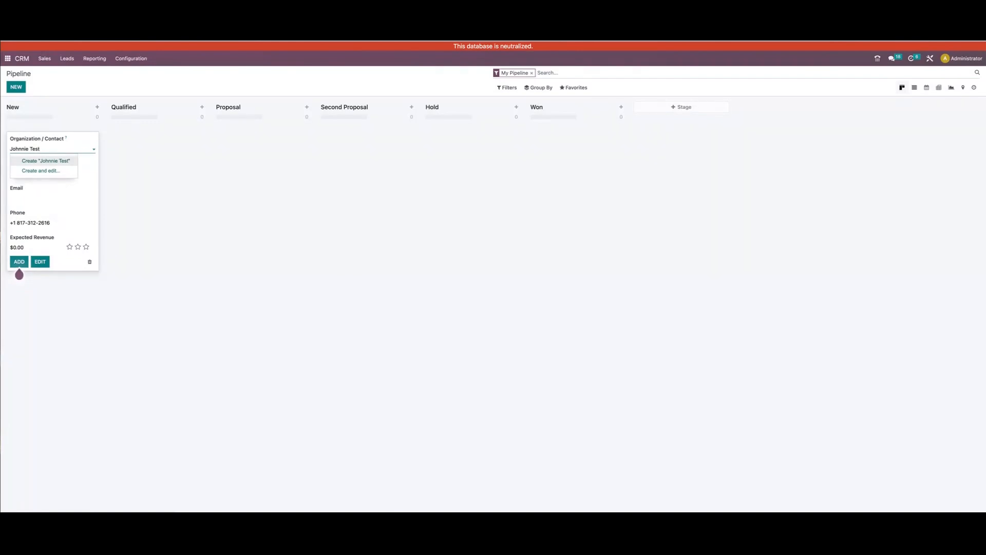
{"action": "left_click", "coordinate": [34, 174]}
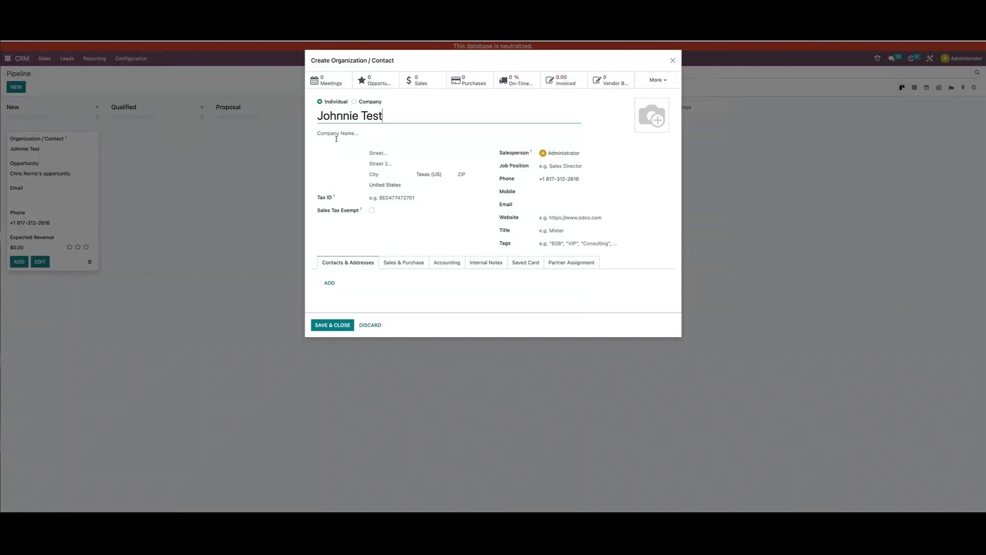
Fill in the new contact's street address, city and ZIP code
{"action": "left_click", "coordinate": [379, 150]}
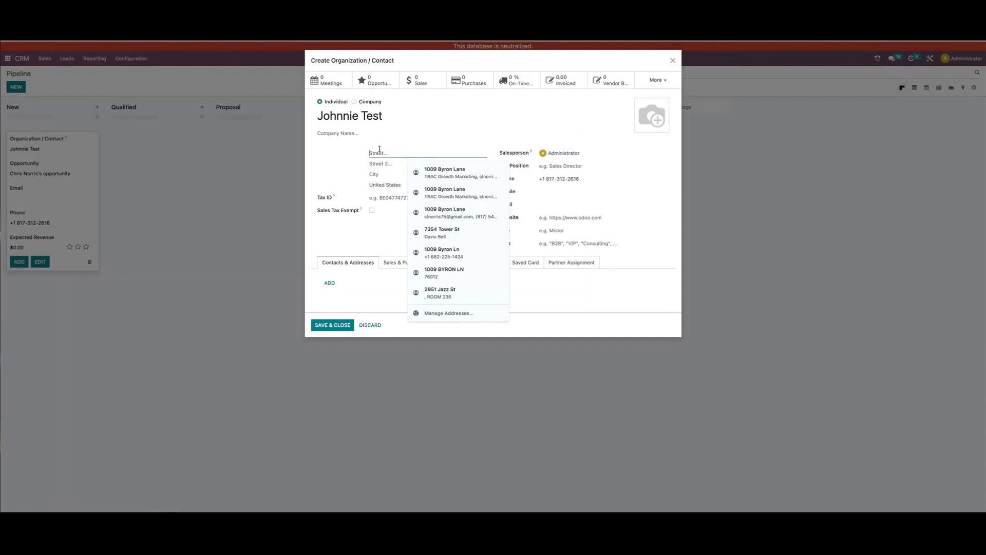
{"action": "type", "text": "123 Mia"}
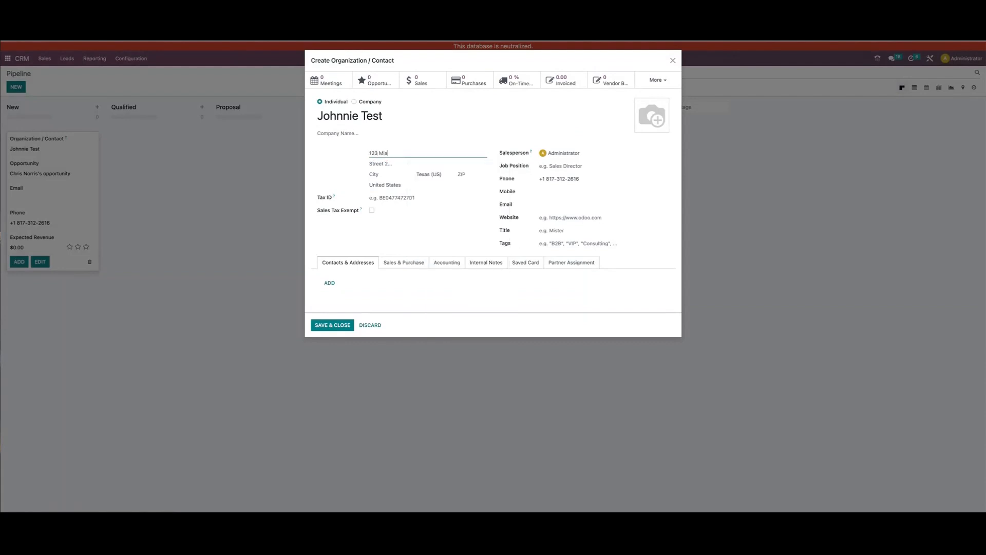
{"action": "type", "text": "aind"}
{"action": "type", "text": " St"}
{"action": "key", "text": "Tab"}
{"action": "key", "text": "Tab"}
{"action": "type", "text": "Dallas"}
{"action": "key", "text": "Tab"}
{"action": "key", "text": "Tab"}
{"action": "type", "text": "75053"}
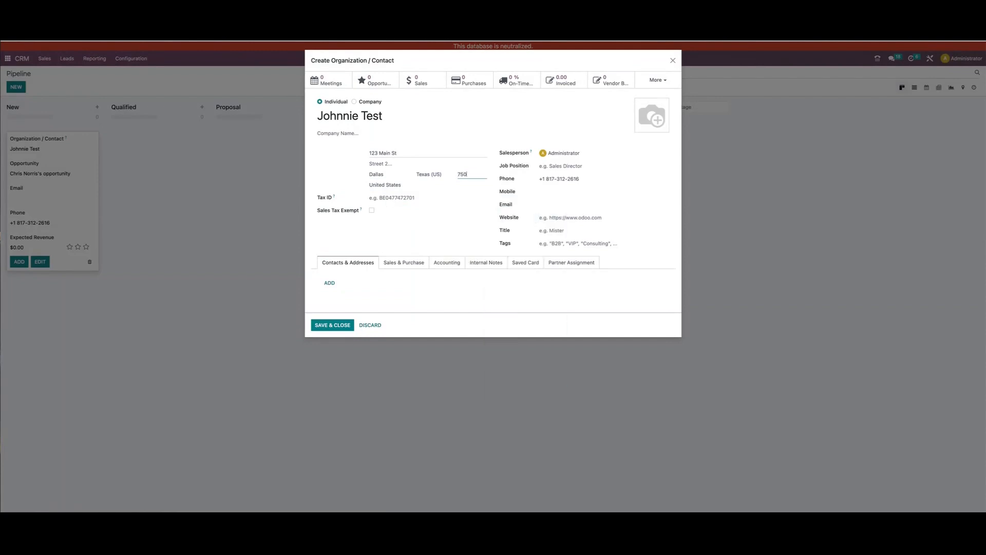
Keep Administrator as the new contact's salesperson and set the job position to Owner
{"action": "key", "text": "Tab"}
{"action": "key", "text": "Tab"}
{"action": "key", "text": "Tab"}
{"action": "key", "text": "Tab"}
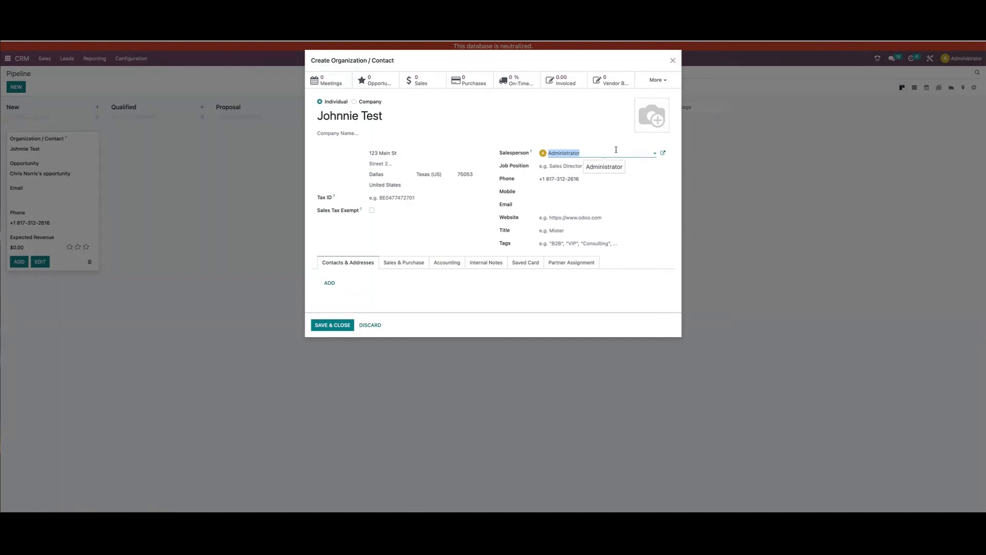
{"action": "left_click", "coordinate": [612, 153]}
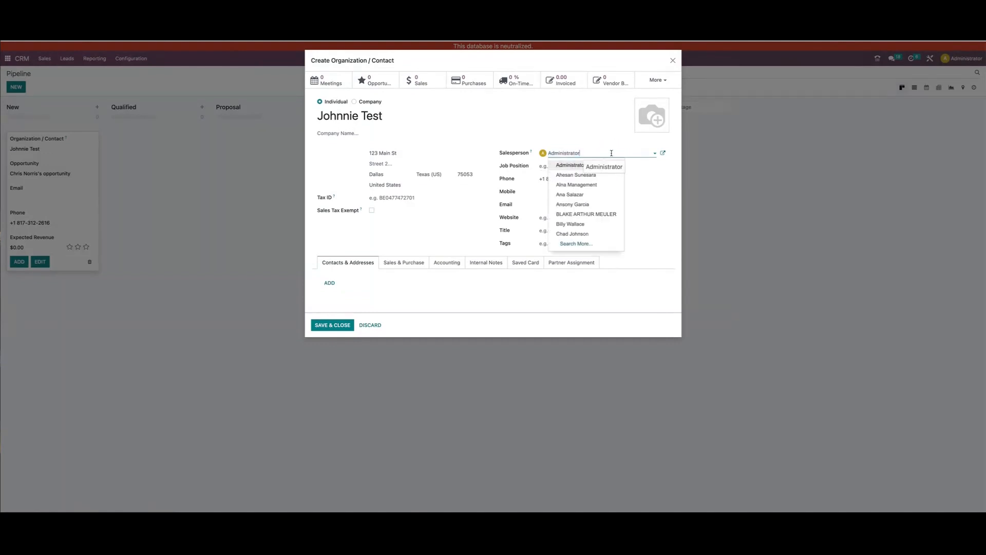
{"action": "left_click", "coordinate": [610, 139]}
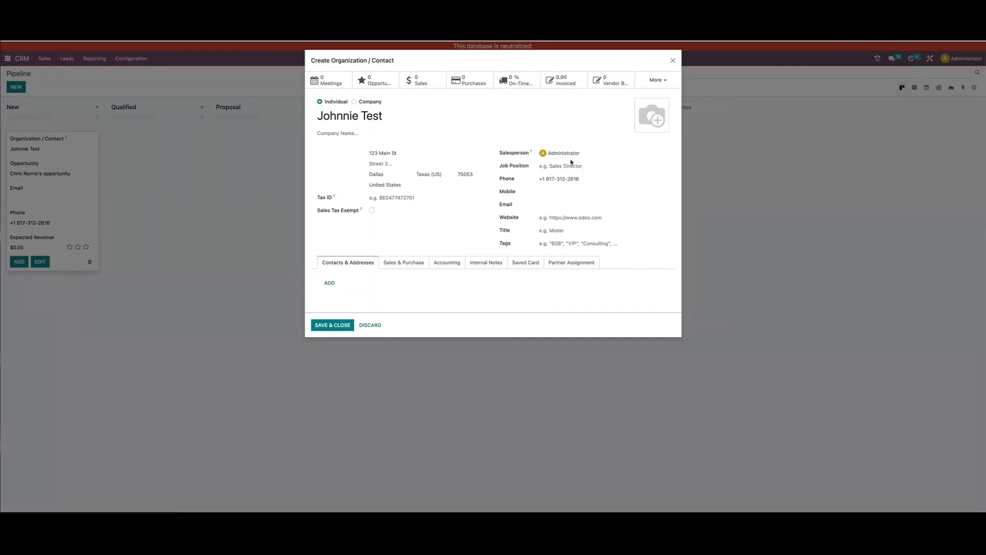
{"action": "left_click", "coordinate": [592, 166]}
{"action": "type", "text": "Owner"}
Replace the new contact's phone number with a different one
{"action": "triple_click", "coordinate": [581, 180]}
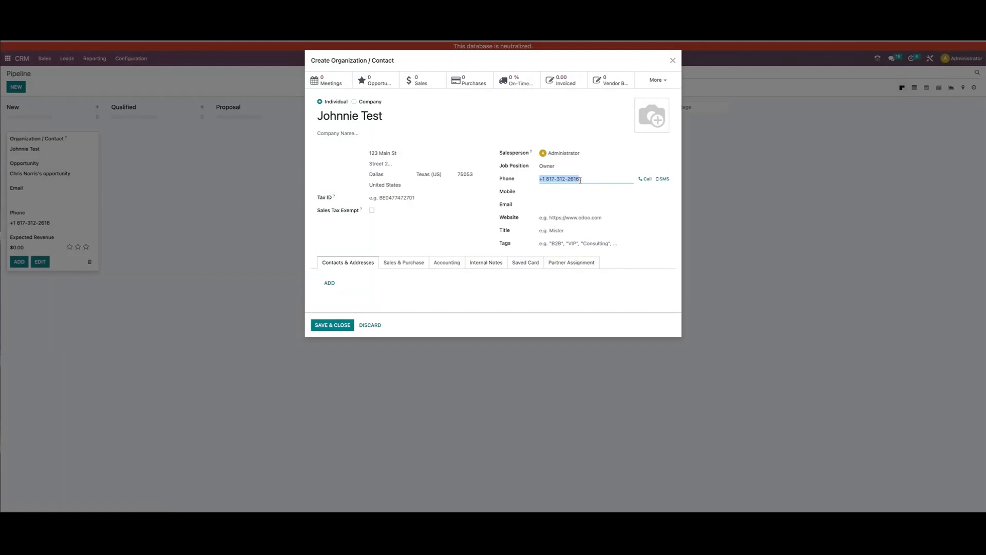
{"action": "type", "text": "817-5555-"}
{"action": "key", "text": "BackSpace"}
{"action": "key", "text": "BackSpace"}
{"action": "key", "text": "Tab"}
{"action": "key", "text": "Tab"}
{"action": "key", "text": "Tab"}
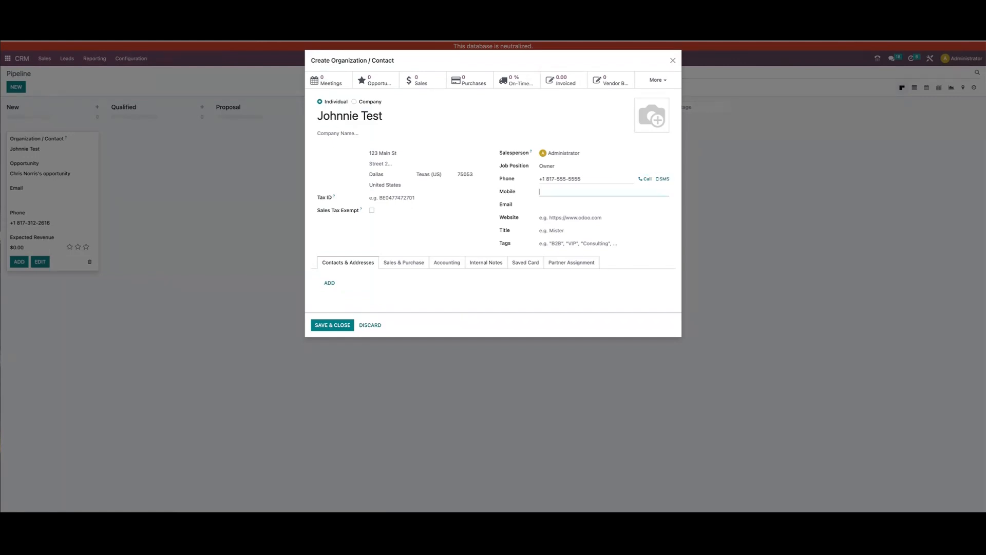
Enter the new contact's mobile number and email address
{"action": "type", "text": "817"}
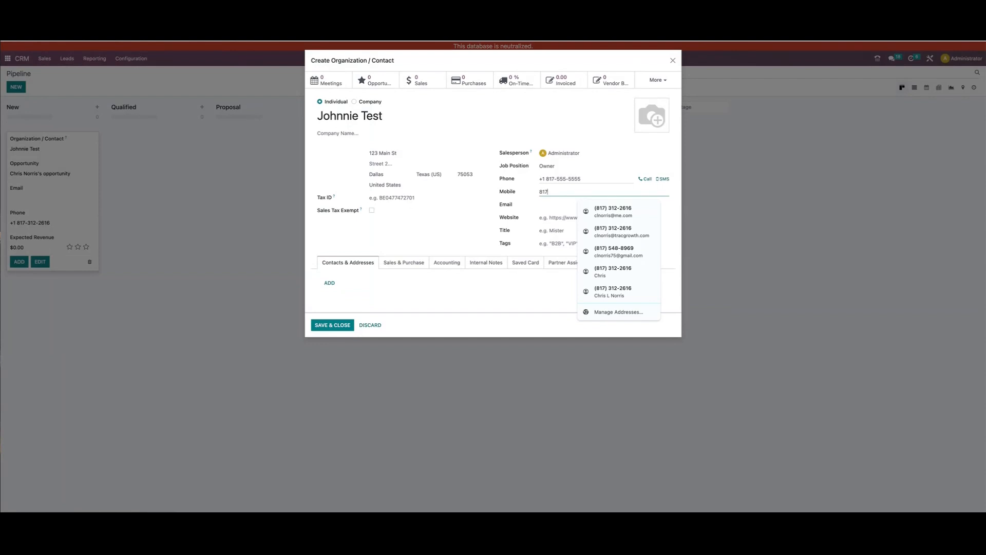
{"action": "key", "text": "BackSpace"}
{"action": "key", "text": "BackSpace"}
{"action": "key", "text": "BackSpace"}
{"action": "type", "text": "214-999-9999"}
{"action": "key", "text": "Tab"}
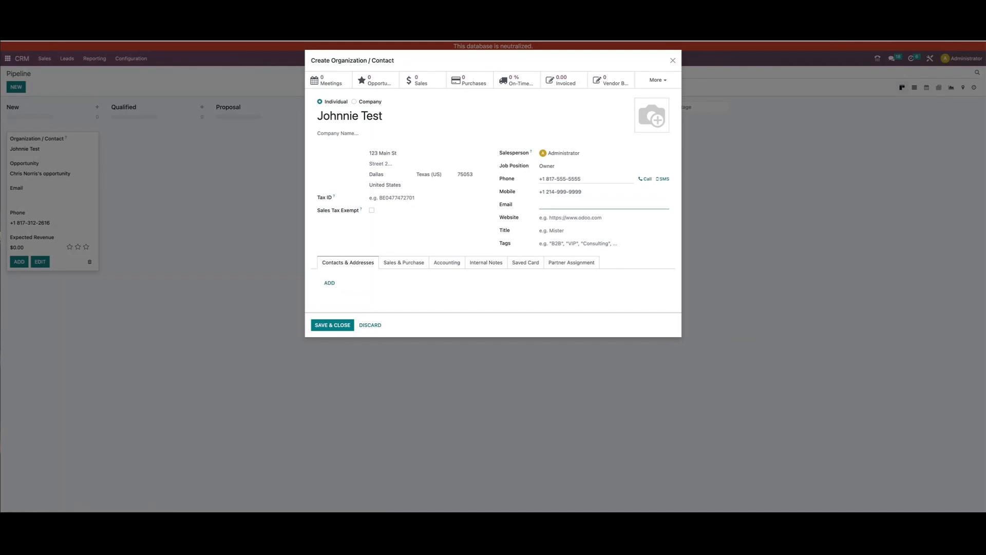
{"action": "type", "text": "jtesrt"}
{"action": "type", "text": "jtest.com"}
Tag the new contact with hardwood, remodeler and Custom Builder, and save the contact
{"action": "left_click", "coordinate": [576, 242]}
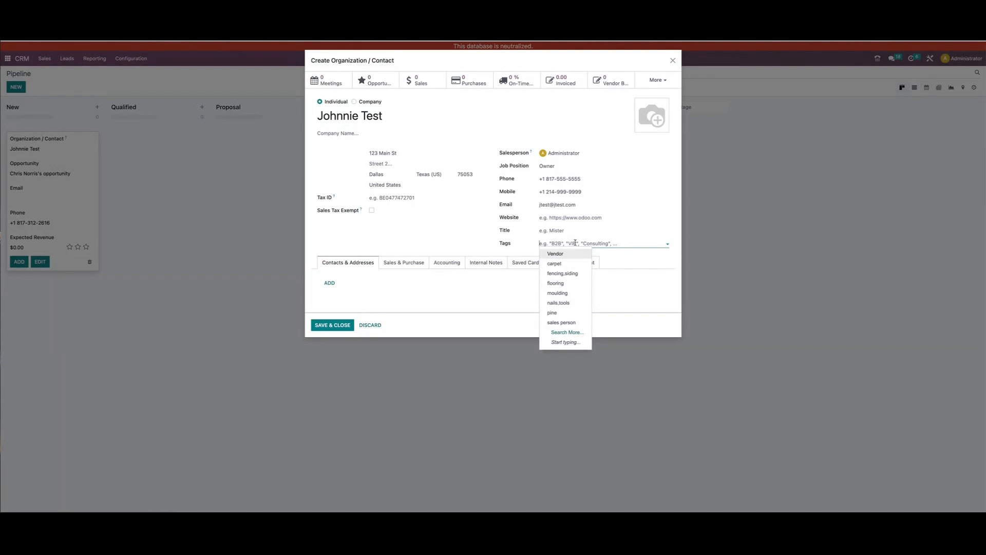
{"action": "type", "text": "hardwood"}
{"action": "key", "text": "Return"}
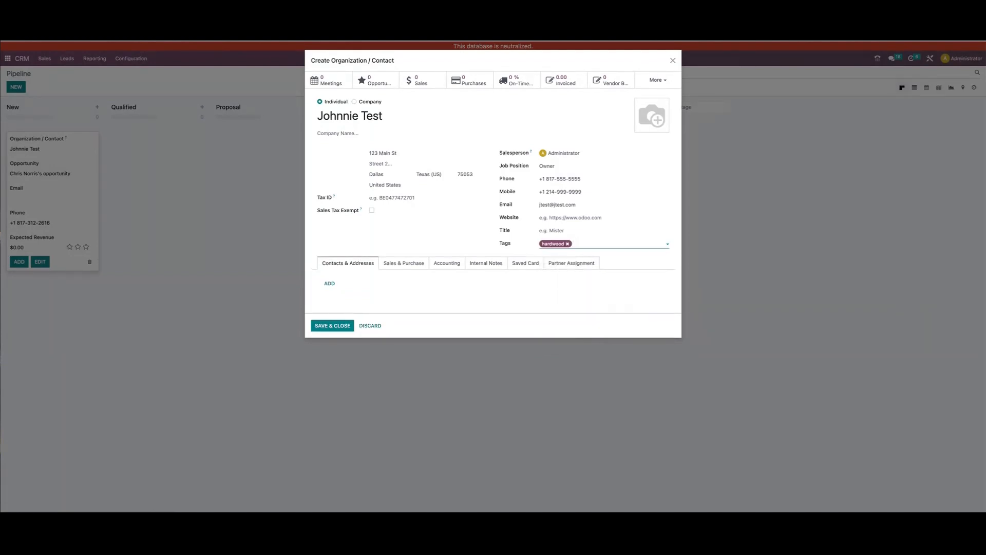
{"action": "type", "text": "remodeler"}
{"action": "key", "text": "Return"}
{"action": "type", "text": "Designer"}
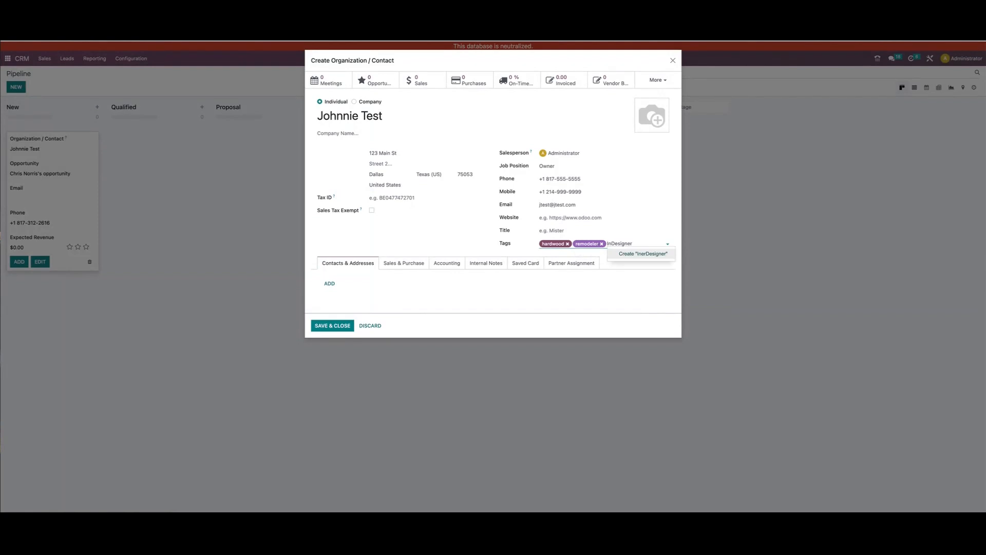
{"action": "type", "text": "Cus"}
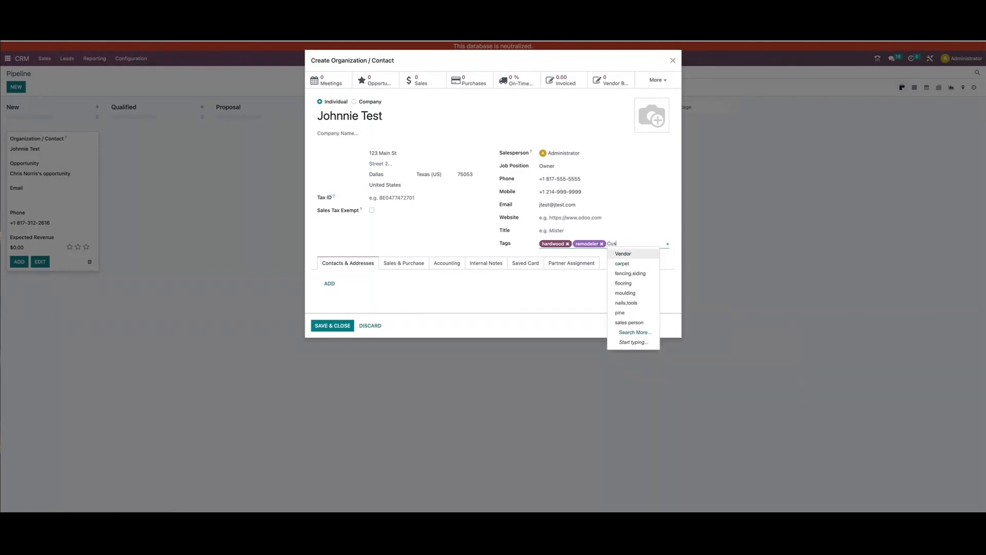
{"action": "type", "text": "tom Builder"}
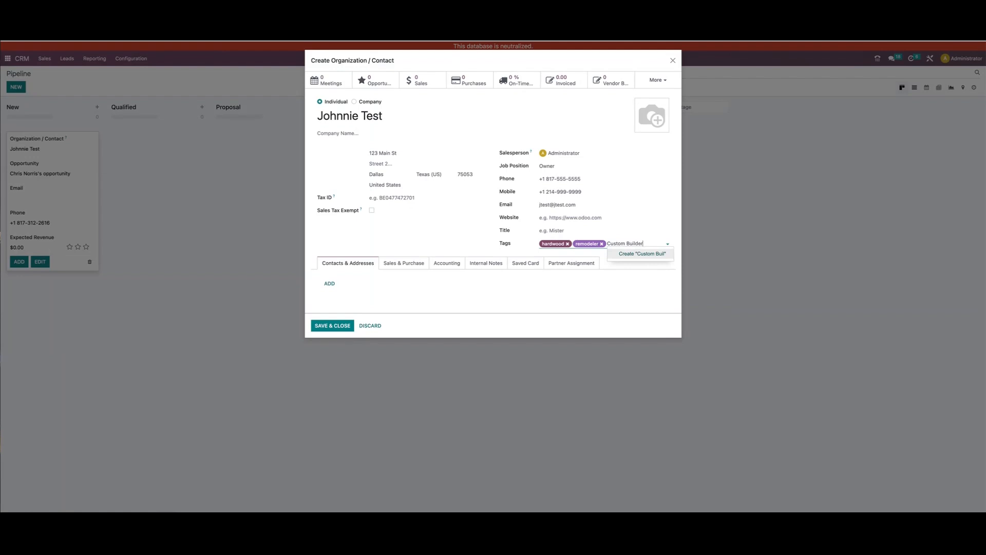
{"action": "key", "text": "Return"}
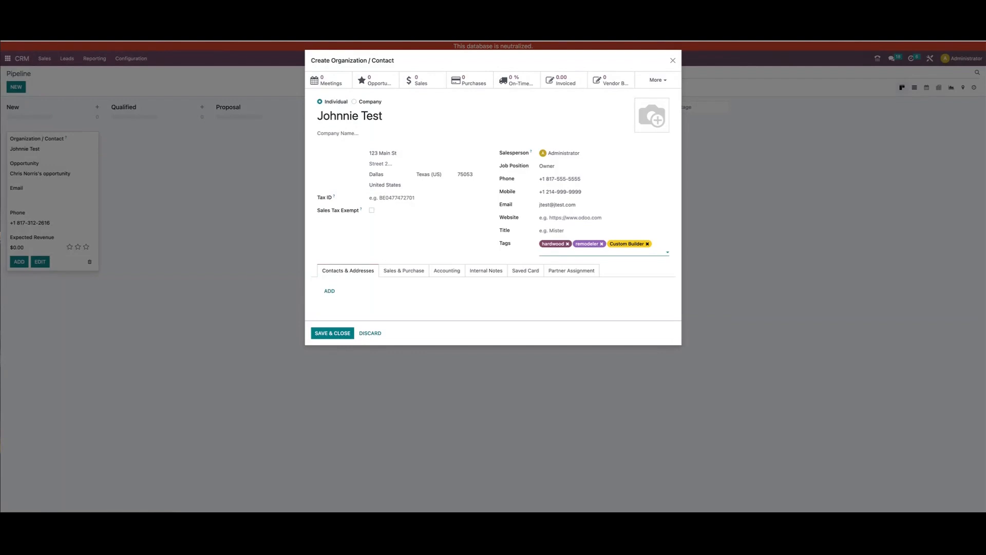
{"action": "left_click", "coordinate": [333, 334]}
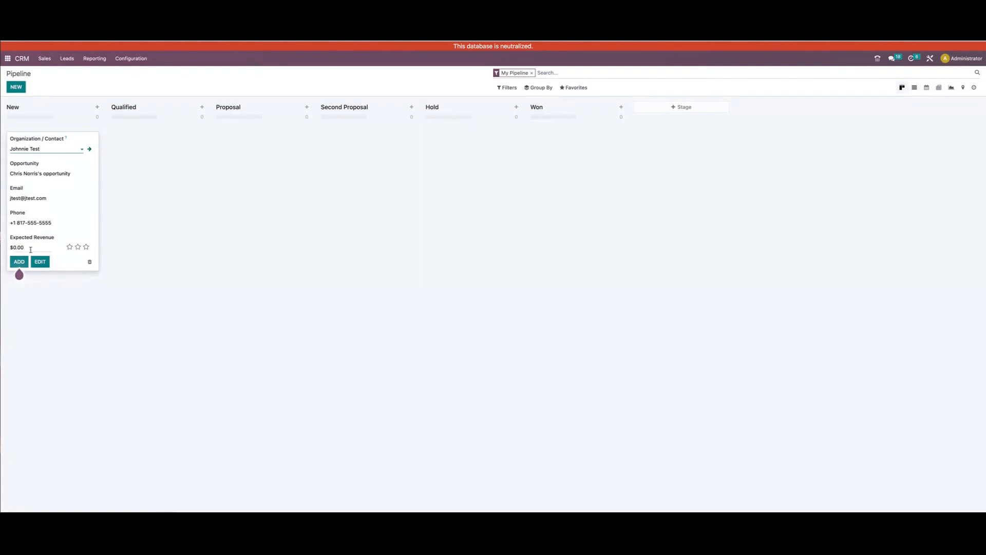
Title the opportunity Custom Built House Prosper, set its expected revenue to $12,000 and add it to the New stage
{"action": "triple_click", "coordinate": [36, 174]}
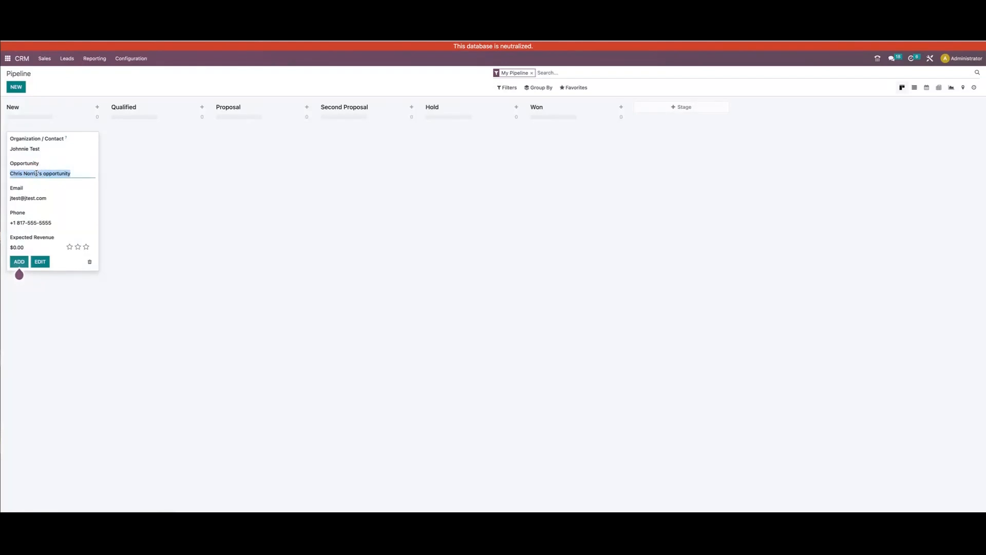
{"action": "type", "text": "Custom Built House"}
{"action": "type", "text": "rosper"}
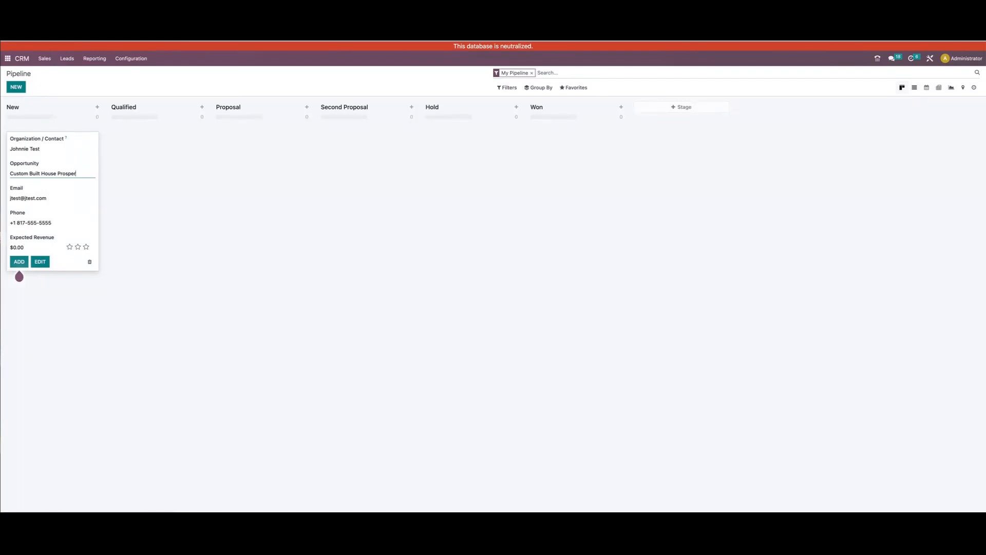
{"action": "left_click", "coordinate": [22, 248]}
{"action": "type", "text": "12000"}
{"action": "left_click", "coordinate": [19, 264]}
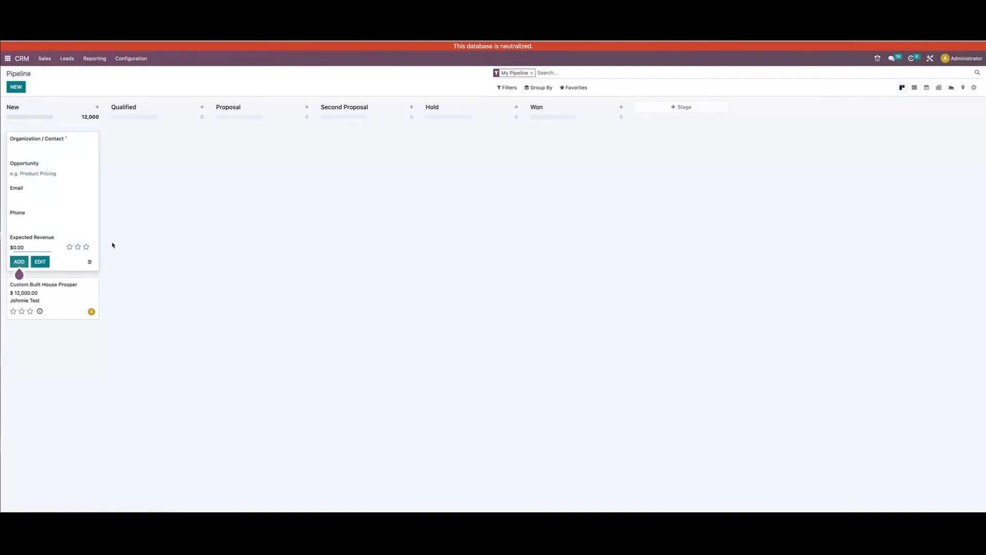
{"action": "left_click", "coordinate": [35, 243]}
{"action": "left_click", "coordinate": [145, 247]}
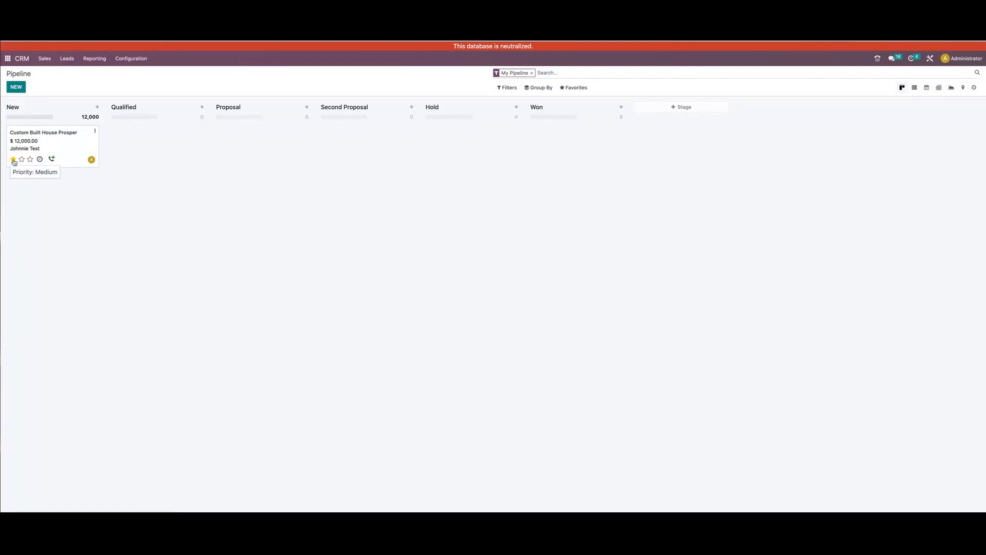
Start scheduling an activity of type Email for the Custom Built House Prosper opportunity
{"action": "left_click", "coordinate": [40, 160]}
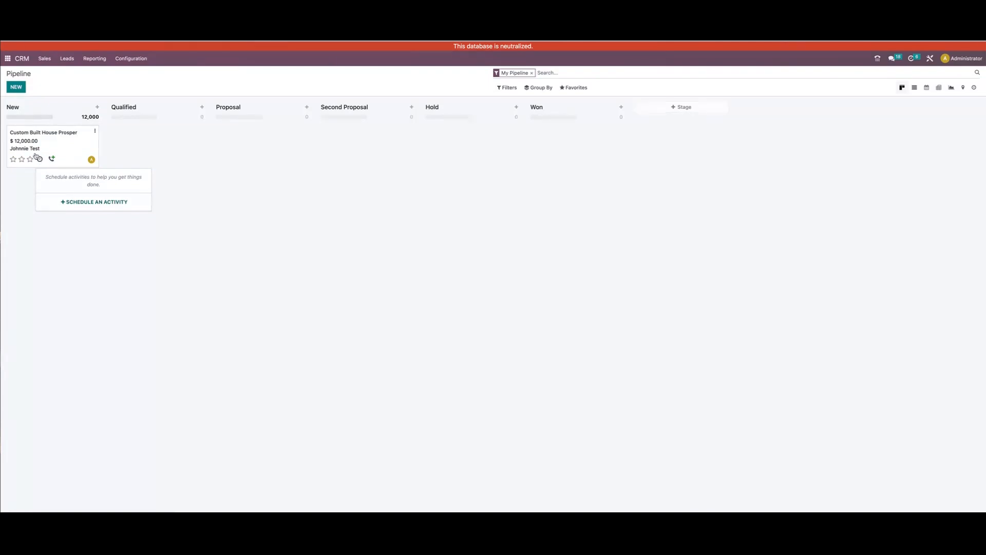
{"action": "left_click", "coordinate": [77, 203]}
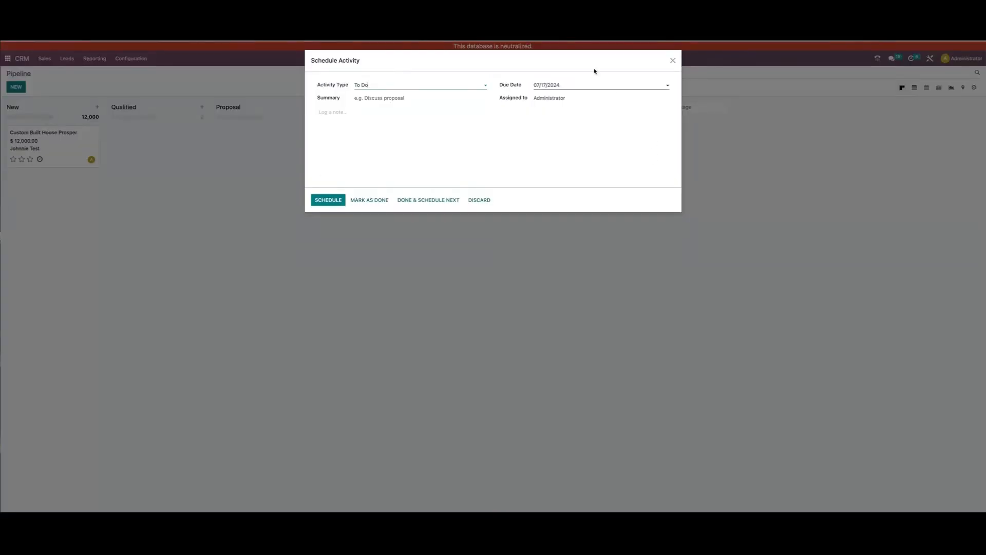
{"action": "left_click", "coordinate": [409, 84]}
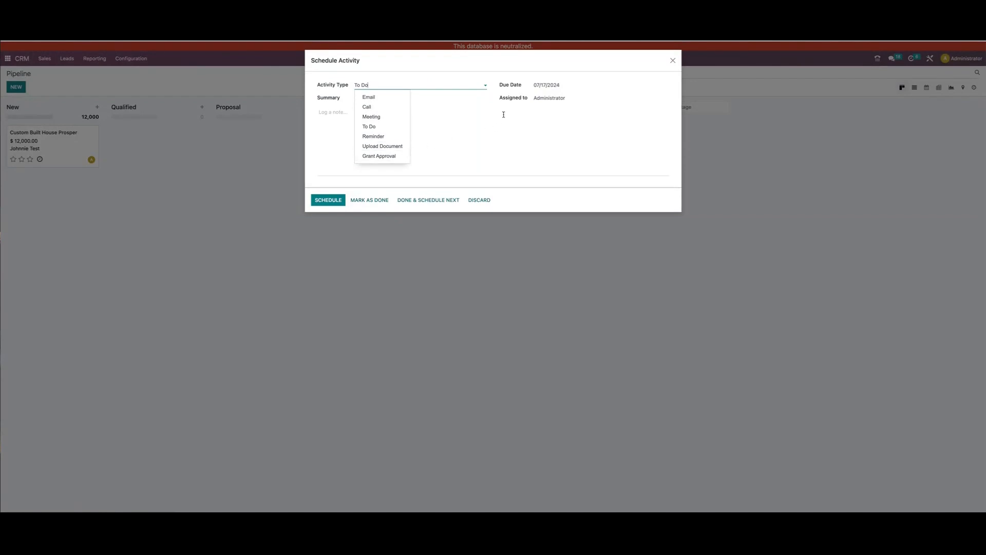
{"action": "left_click", "coordinate": [397, 99]}
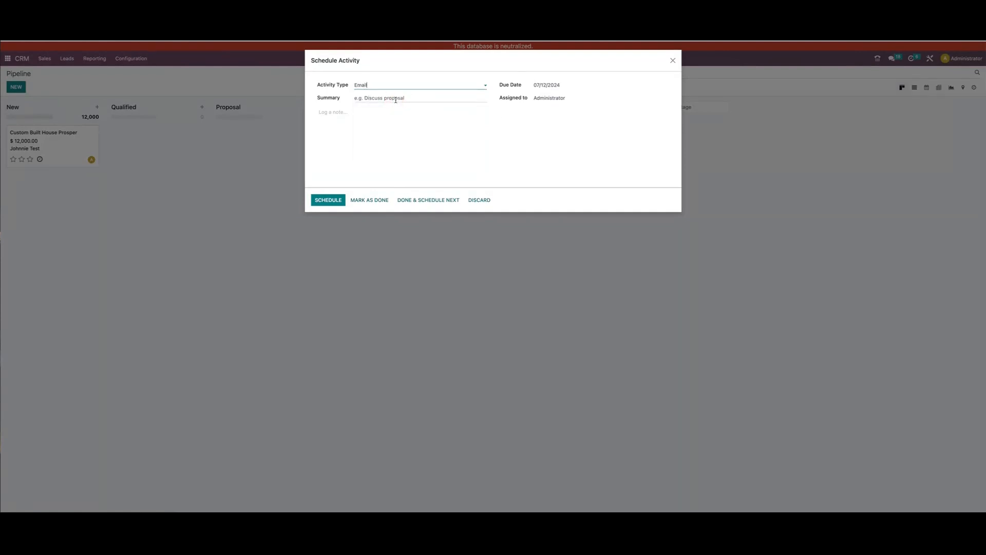
Enter Custom House Prosper Follow-up as the activity's summary
{"action": "left_click", "coordinate": [396, 100]}
{"action": "type", "text": "Custom House Prosper Follow-up"}
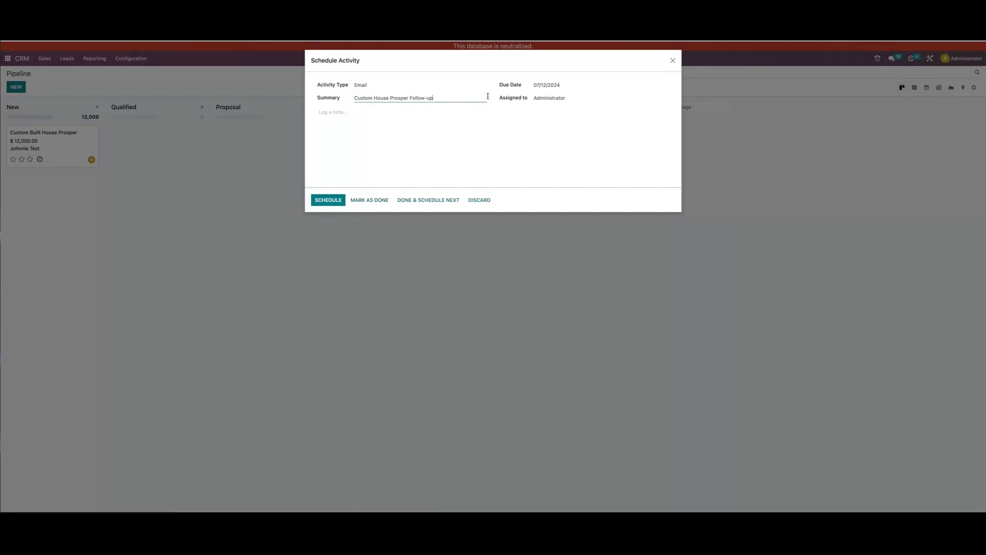
Set the activity's due date to 07/13/2024 and leave it assigned to Administrator
{"action": "left_click", "coordinate": [567, 85]}
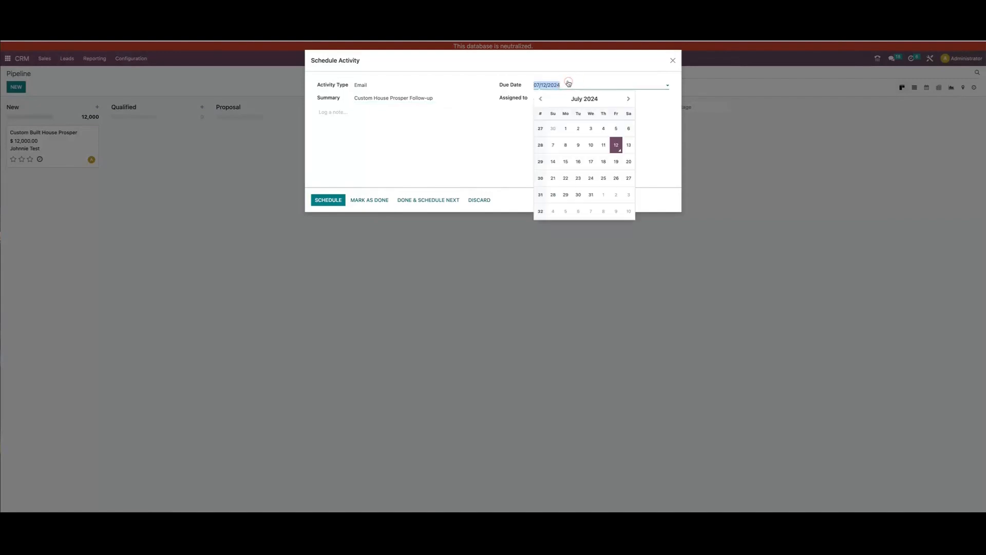
{"action": "left_click", "coordinate": [626, 146]}
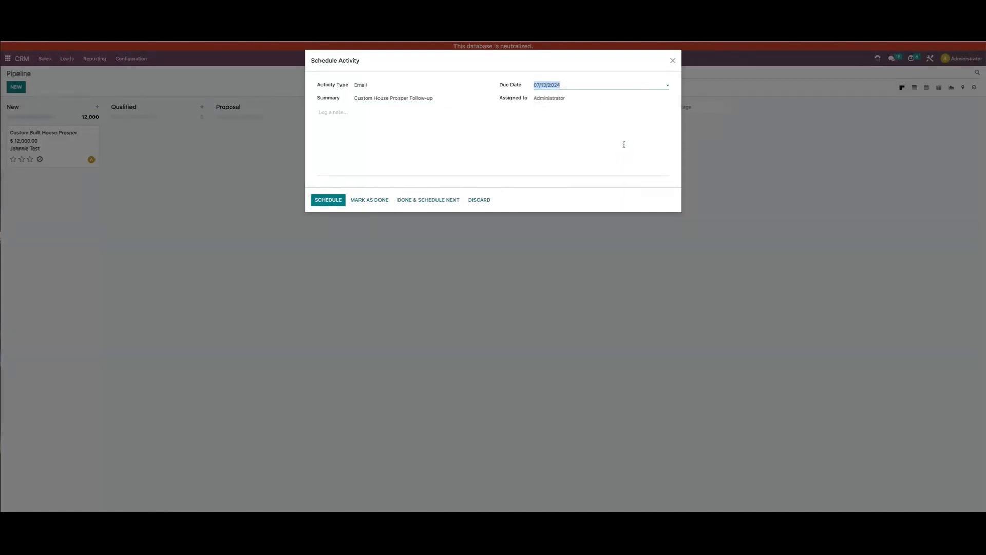
{"action": "left_click", "coordinate": [565, 97]}
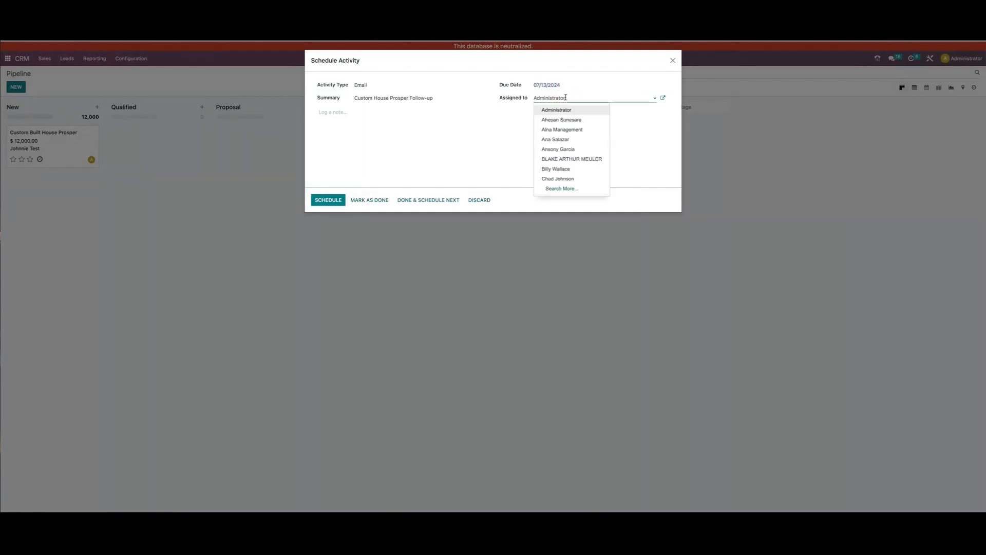
{"action": "left_click", "coordinate": [504, 155]}
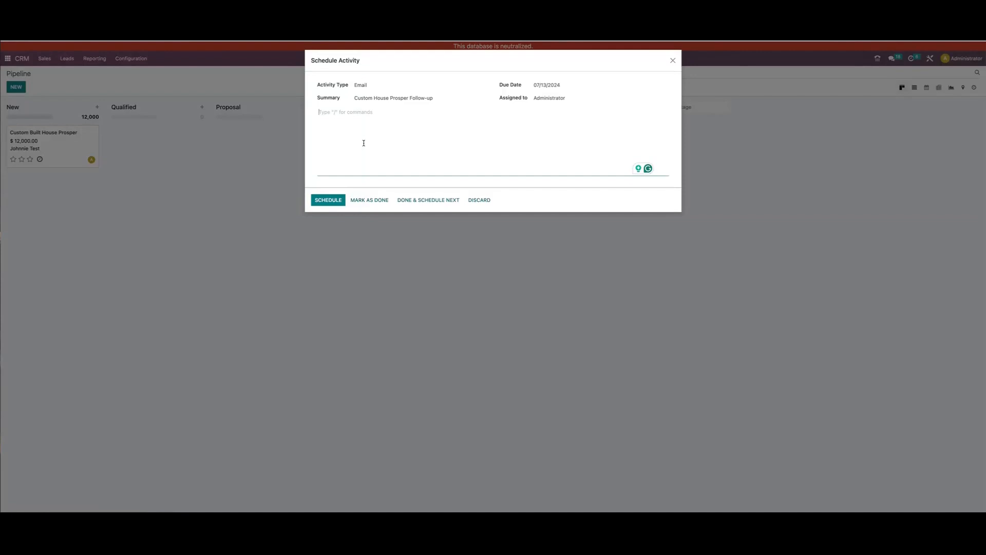
Look through the formatting commands available for the activity's note and insert a bulleted list
{"action": "type", "text": "/"}
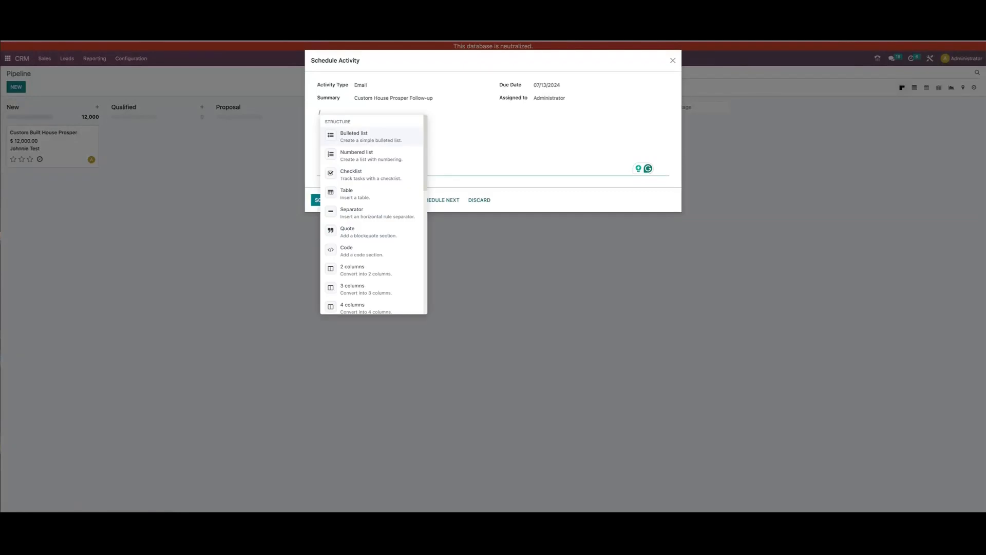
{"action": "scroll", "coordinate": [362, 251], "scroll_direction": "down", "scroll_amount": 4}
{"action": "scroll", "coordinate": [362, 253], "scroll_direction": "up", "scroll_amount": 4}
{"action": "scroll", "coordinate": [361, 252], "scroll_direction": "up", "scroll_amount": 1}
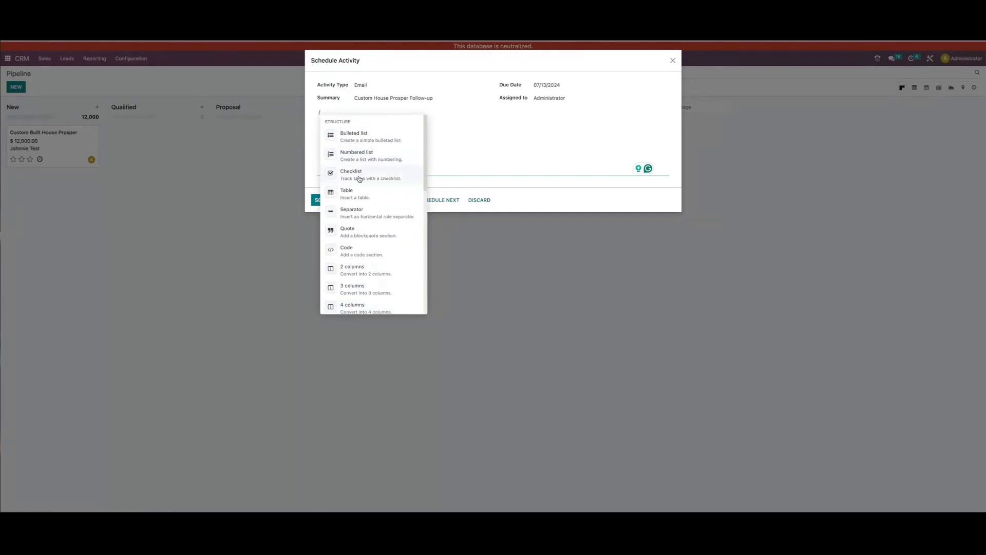
{"action": "scroll", "coordinate": [358, 231], "scroll_direction": "down", "scroll_amount": 4}
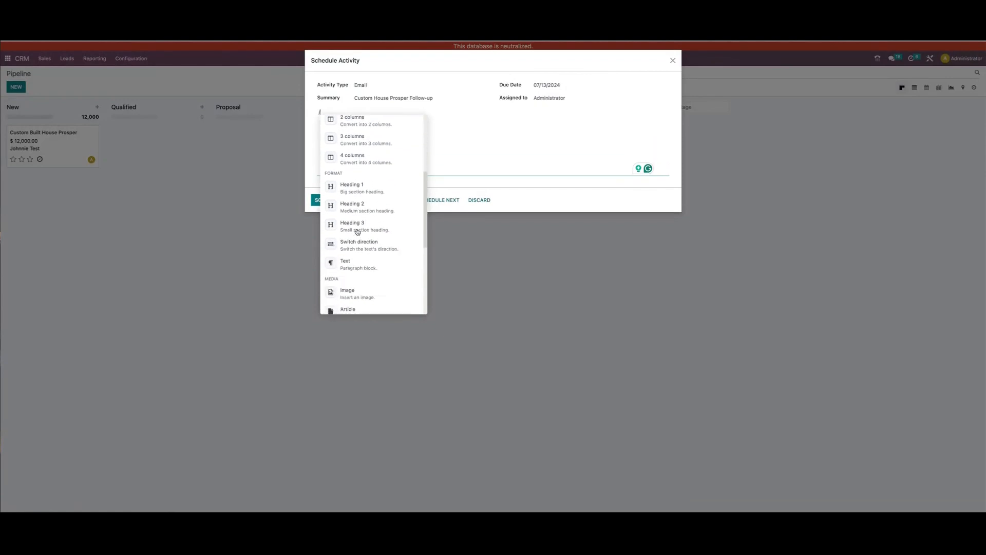
{"action": "scroll", "coordinate": [363, 201], "scroll_direction": "down", "scroll_amount": 5}
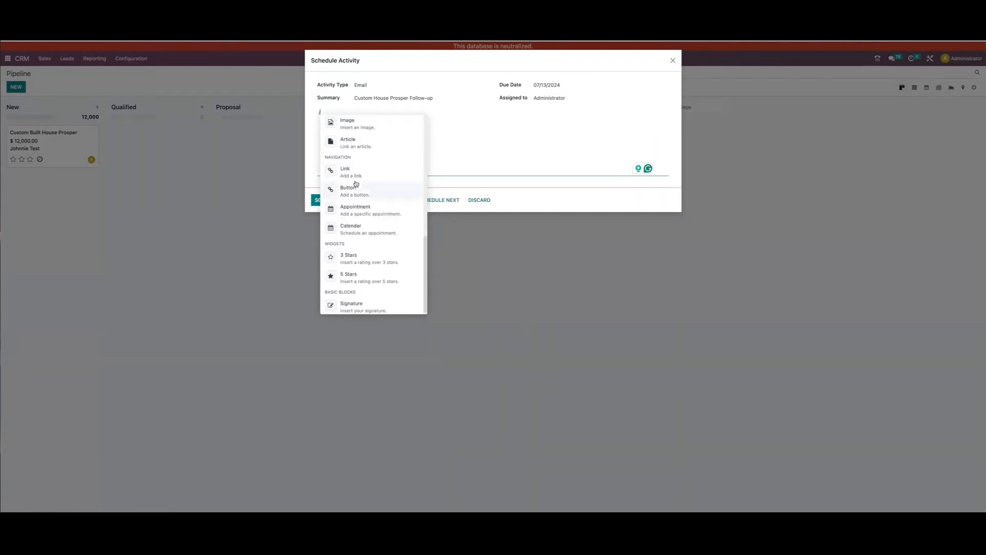
{"action": "scroll", "coordinate": [357, 186], "scroll_direction": "up", "scroll_amount": 4}
{"action": "scroll", "coordinate": [363, 236], "scroll_direction": "down", "scroll_amount": 4}
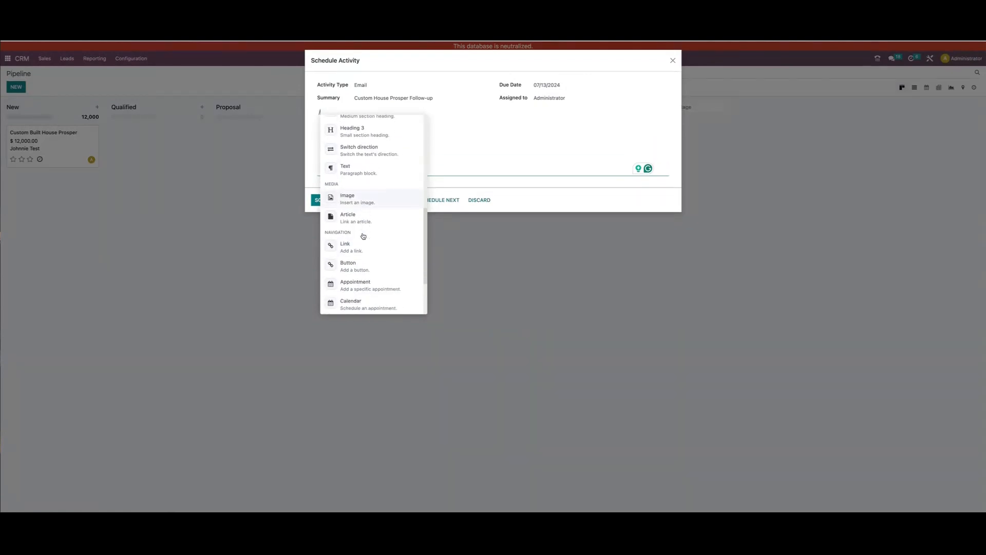
{"action": "scroll", "coordinate": [363, 237], "scroll_direction": "up", "scroll_amount": 5}
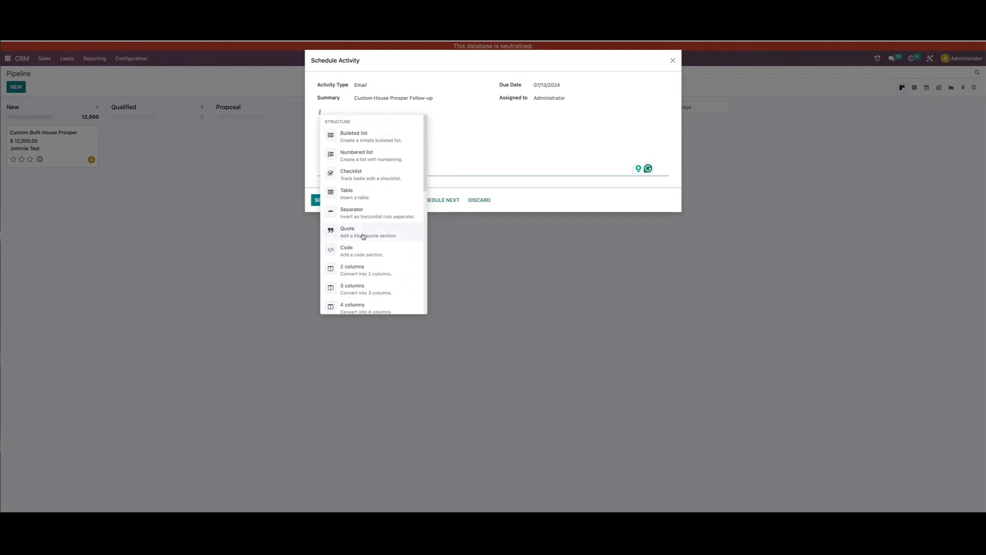
{"action": "left_click", "coordinate": [363, 137]}
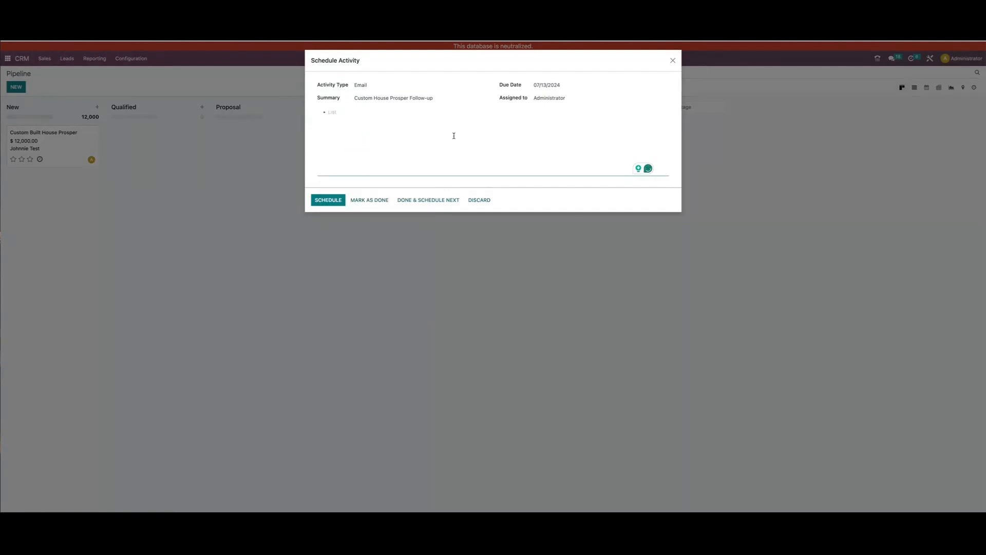
Fill the note's bulleted list with Material list, Due date, delivery date and Special Order Items, and schedule the email activity
{"action": "type", "text": "Material list"}
{"action": "key", "text": "Return"}
{"action": "type", "text": "Due date"}
{"action": "key", "text": "Return"}
{"action": "type", "text": "delivery date"}
{"action": "key", "text": "Return"}
{"action": "type", "text": "Special Order ("}
{"action": "key", "text": "BackSpace"}
{"action": "type", "text": "Items"}
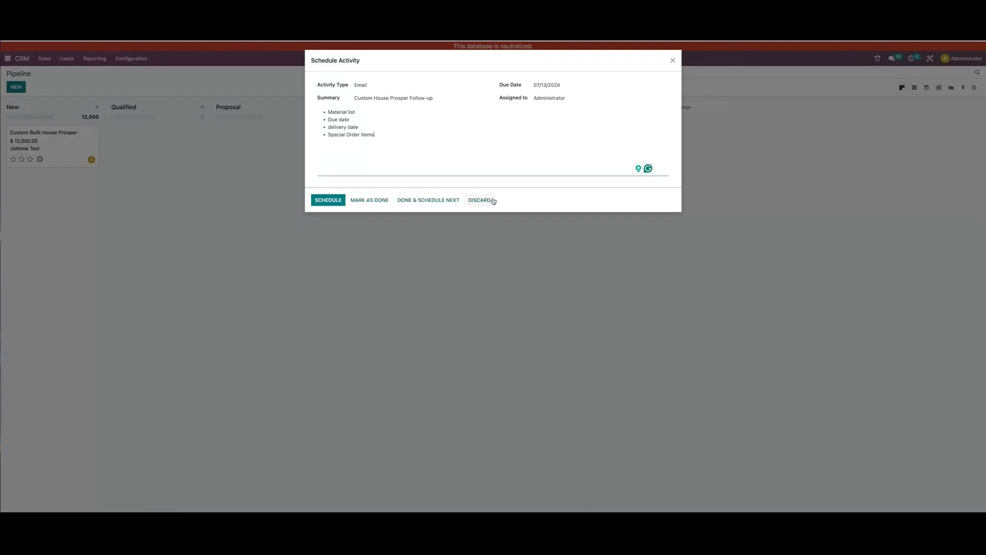
{"action": "left_click", "coordinate": [328, 203]}
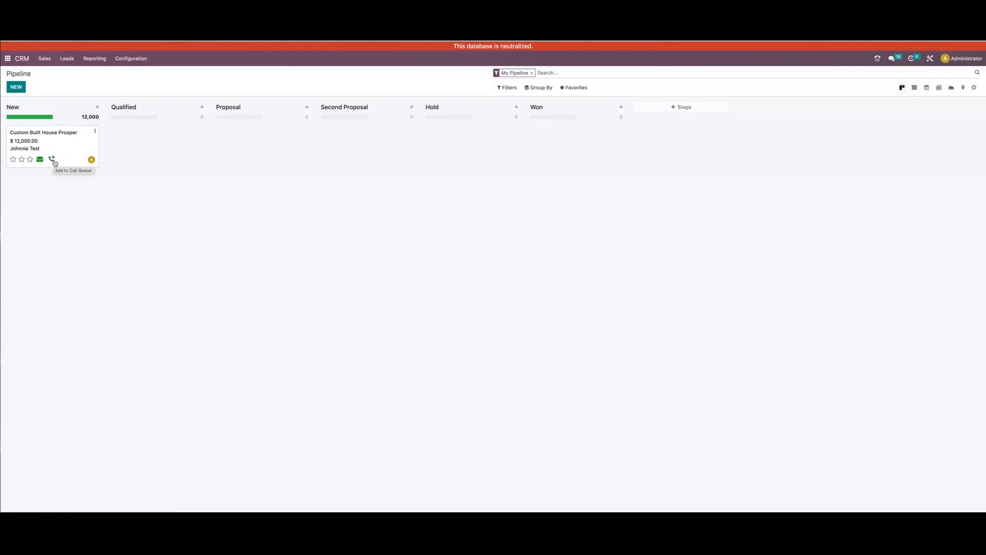
Open a chat with the salesperson from the Custom Built House Prosper card and close it again
{"action": "left_click", "coordinate": [92, 161]}
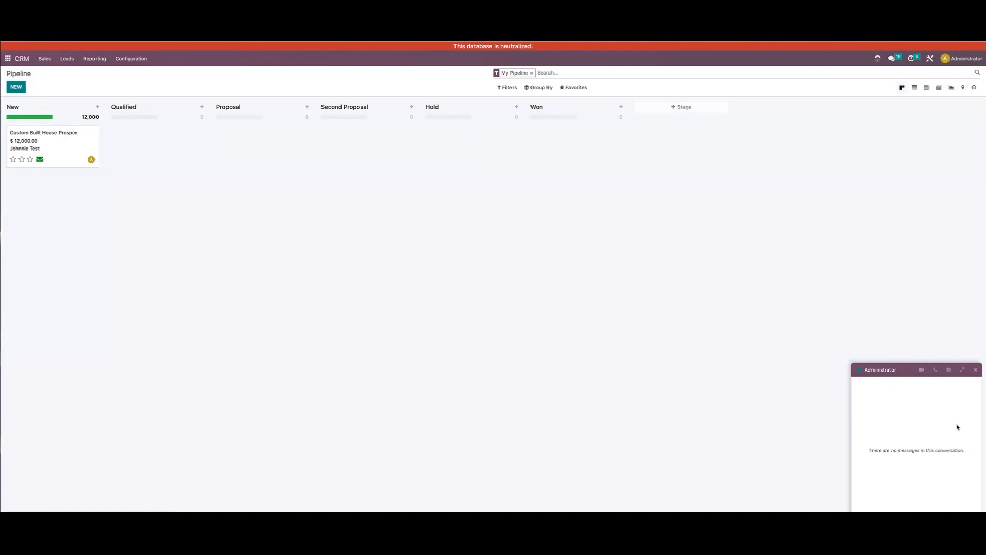
{"action": "left_click", "coordinate": [976, 370]}
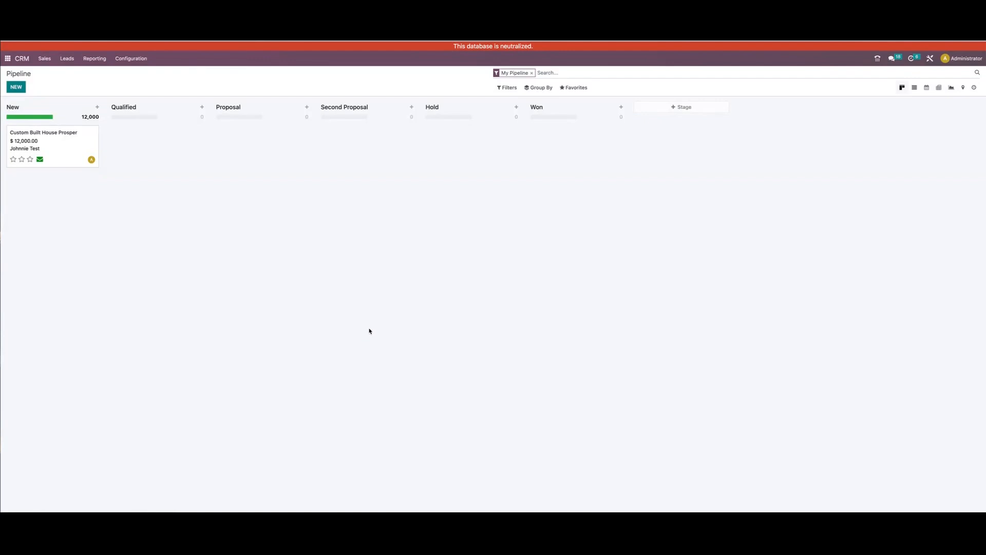
Open the Custom Built House Prosper opportunity and set its expected closing to 07/19/2024 and its priority to three stars
{"action": "left_click", "coordinate": [61, 145]}
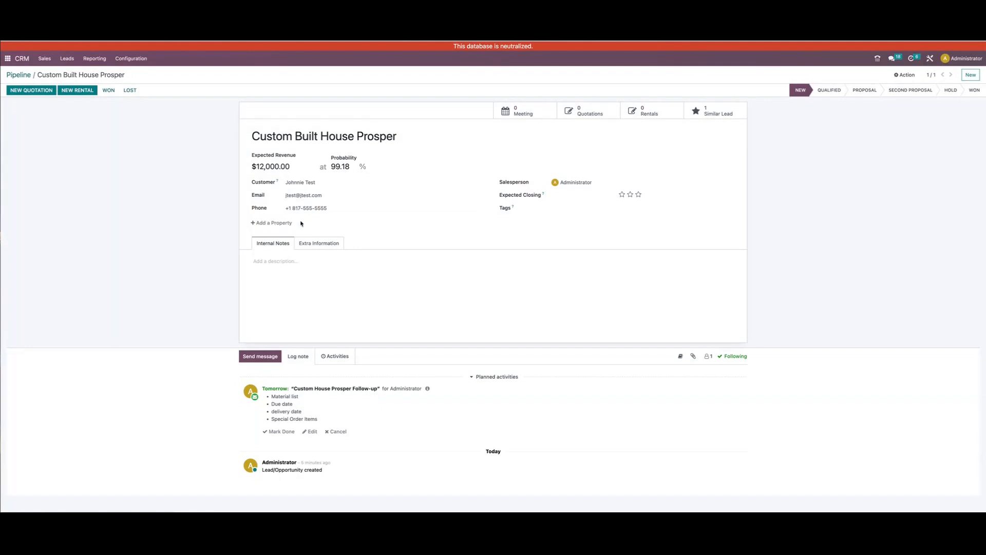
{"action": "left_click", "coordinate": [585, 197]}
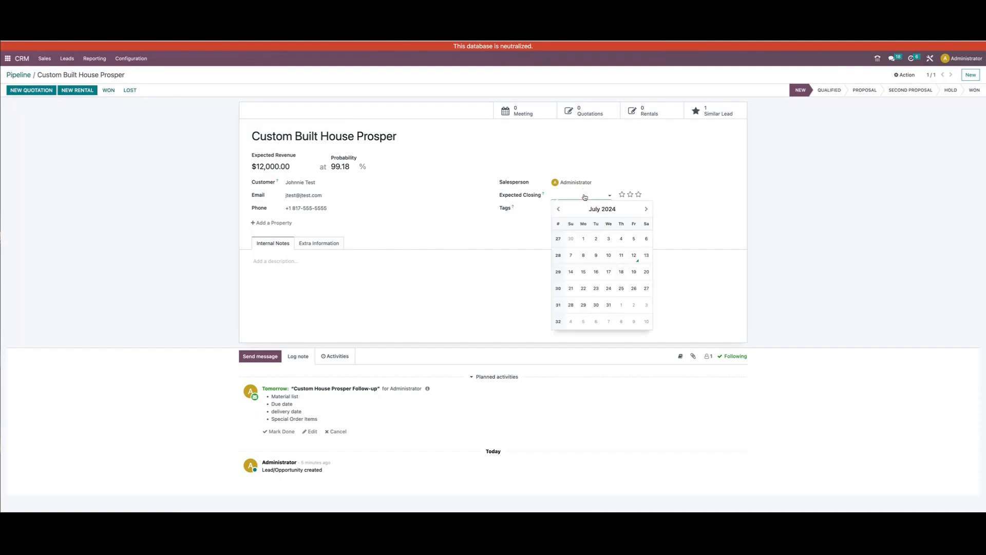
{"action": "left_click", "coordinate": [634, 276]}
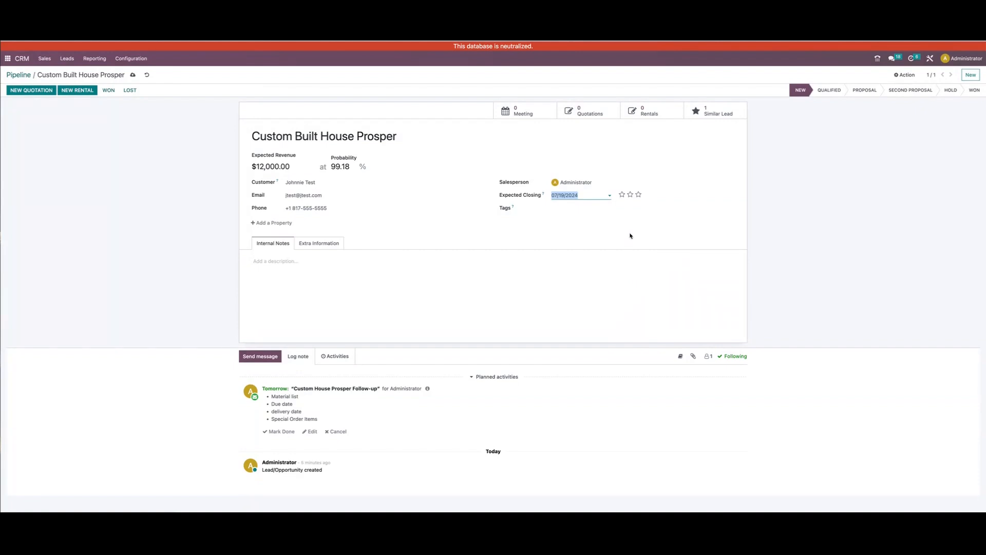
{"action": "left_click", "coordinate": [639, 196]}
Create and add the tag Unfinished Hardwood to the opportunity
{"action": "left_click", "coordinate": [571, 207]}
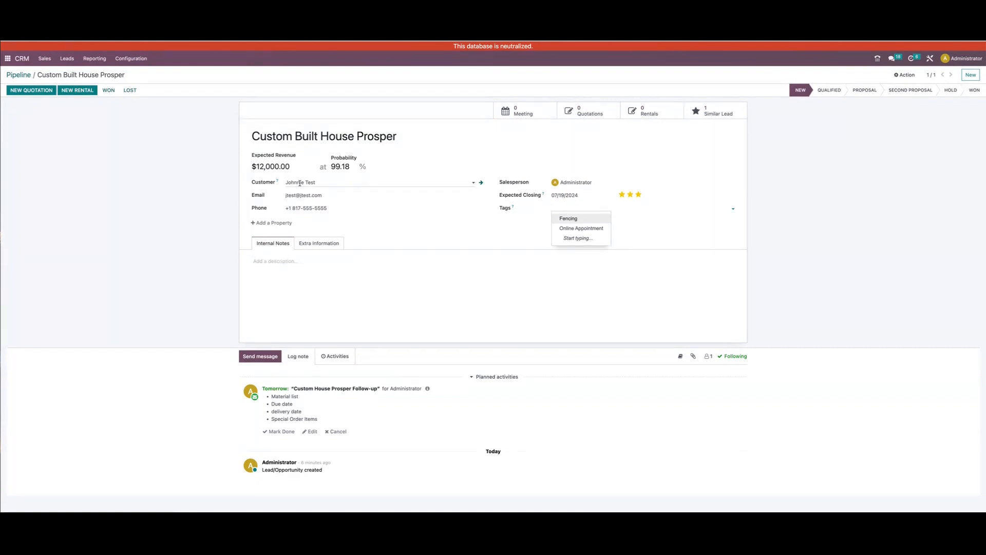
{"action": "left_click", "coordinate": [574, 208]}
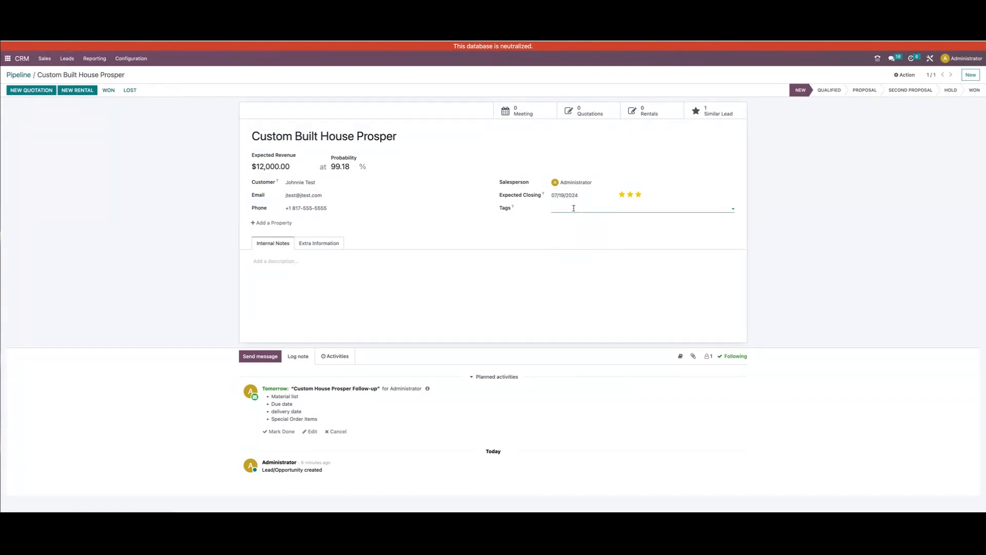
{"action": "type", "text": "Hard"}
{"action": "key", "text": "BackSpace"}
{"action": "key", "text": "BackSpace"}
{"action": "type", "text": "Unfinished Hardwood"}
{"action": "key", "text": "Return"}
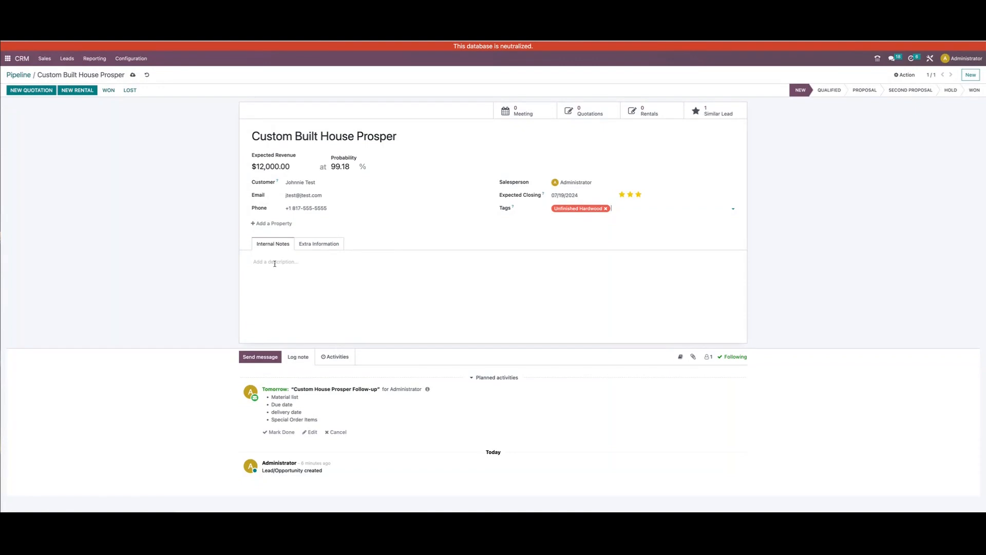
View the opportunity's extra information, and write "Test information" as the first line of its internal notes
{"action": "left_click", "coordinate": [316, 247]}
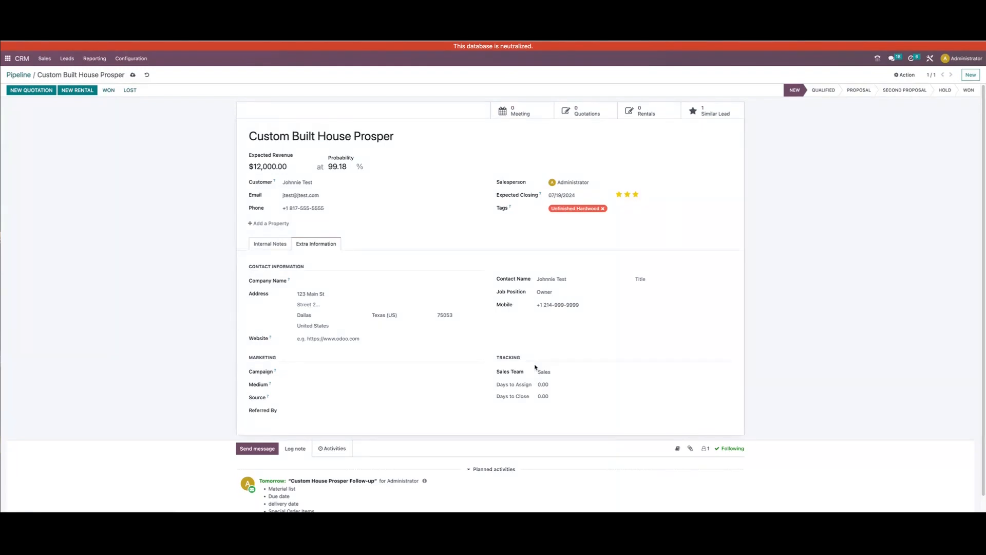
{"action": "left_click", "coordinate": [270, 244]}
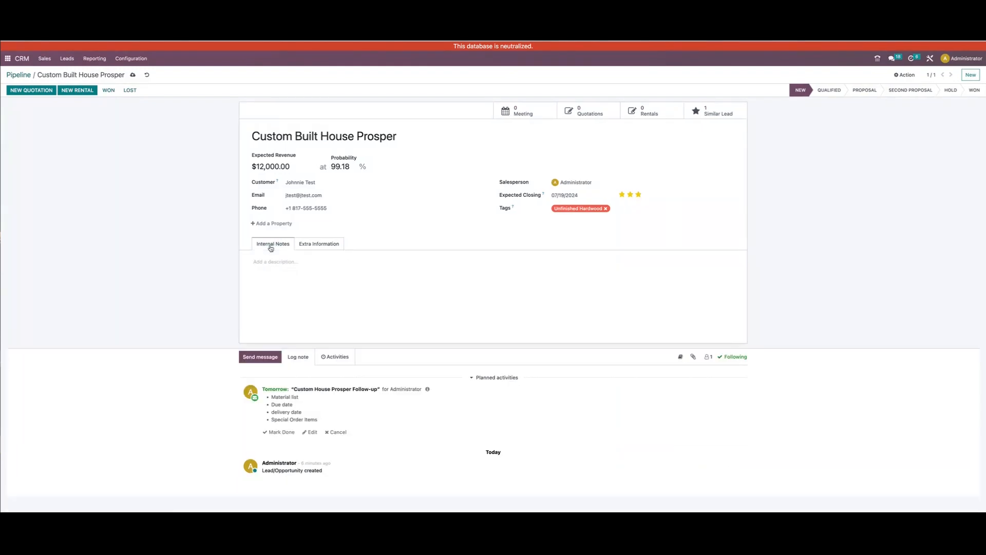
{"action": "left_click", "coordinate": [293, 270]}
{"action": "type", "text": "Test information"}
{"action": "key", "text": "BackSpace"}
{"action": "key", "text": "BackSpace"}
{"action": "key", "text": "BackSpace"}
{"action": "key", "text": "BackSpace"}
{"action": "key", "text": "BackSpace"}
{"action": "key", "text": "BackSpace"}
{"action": "key", "text": "BackSpace"}
{"action": "key", "text": "BackSpace"}
{"action": "type", "text": "ormation"}
{"action": "key", "text": "Return"}
Insert a checklist with three items, each reading Test, below the first line of the internal notes
{"action": "type", "text": "/"}
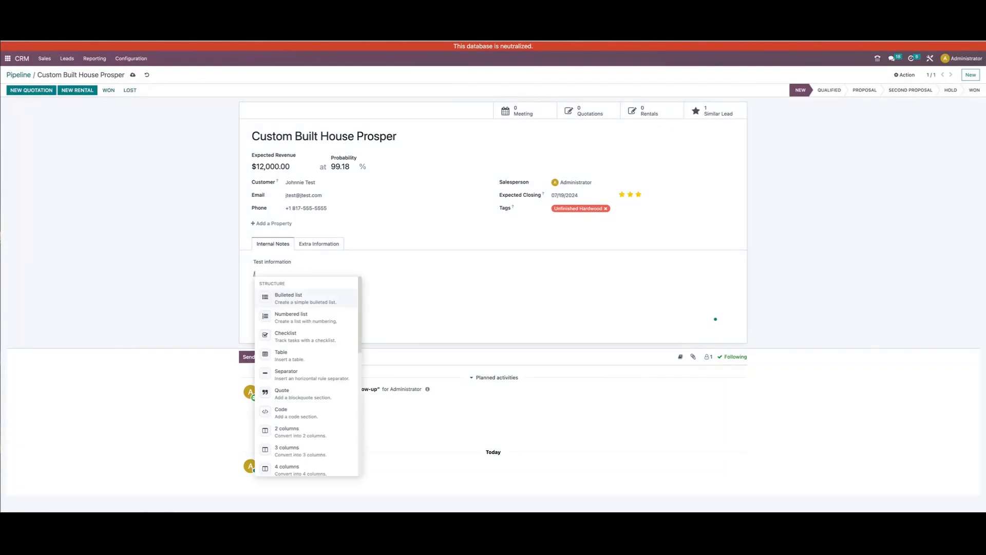
{"action": "key", "text": "Down"}
{"action": "key", "text": "Down"}
{"action": "key", "text": "Return"}
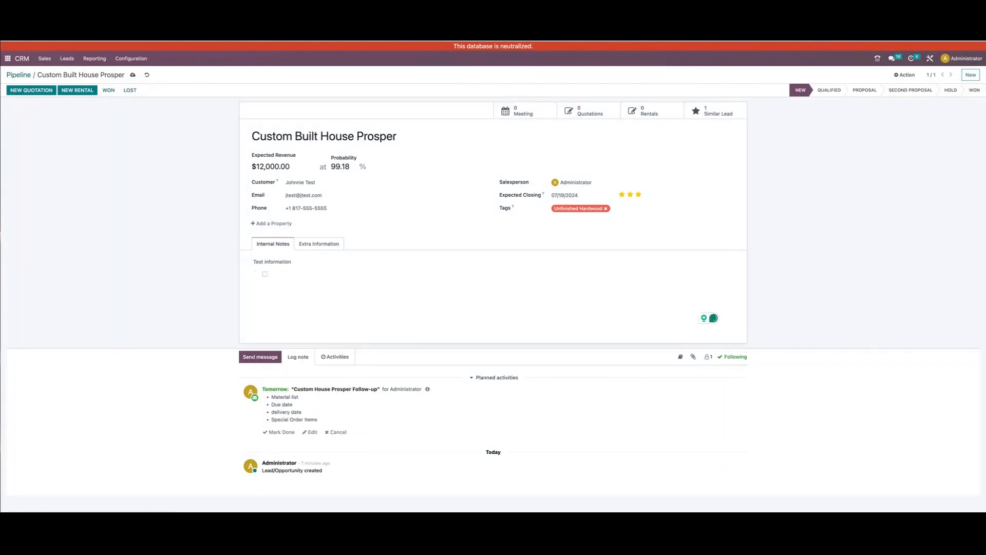
{"action": "type", "text": "TEst"}
{"action": "key", "text": "Return"}
{"action": "type", "text": "Te"}
{"action": "key", "text": "BackSpace"}
{"action": "type", "text": "est Test"}
{"action": "key", "text": "Return"}
Add a bulleted list with three Test items below the checklist in the internal notes
{"action": "key", "text": "BackSpace"}
{"action": "type", "text": "/bu"}
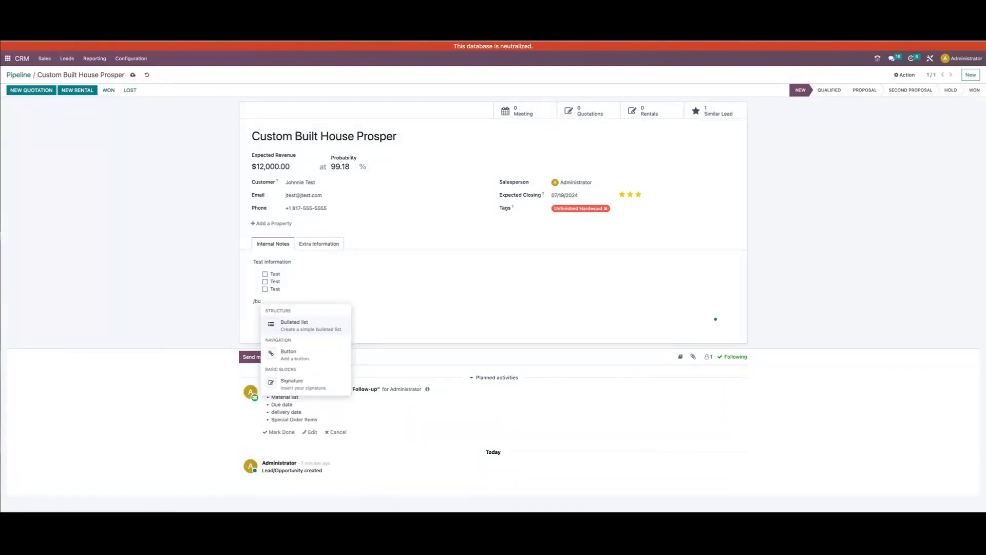
{"action": "key", "text": "Return"}
{"action": "type", "text": "Test"}
{"action": "key", "text": "Return"}
{"action": "type", "text": "Test"}
{"action": "key", "text": "Return"}
{"action": "type", "text": "Test"}
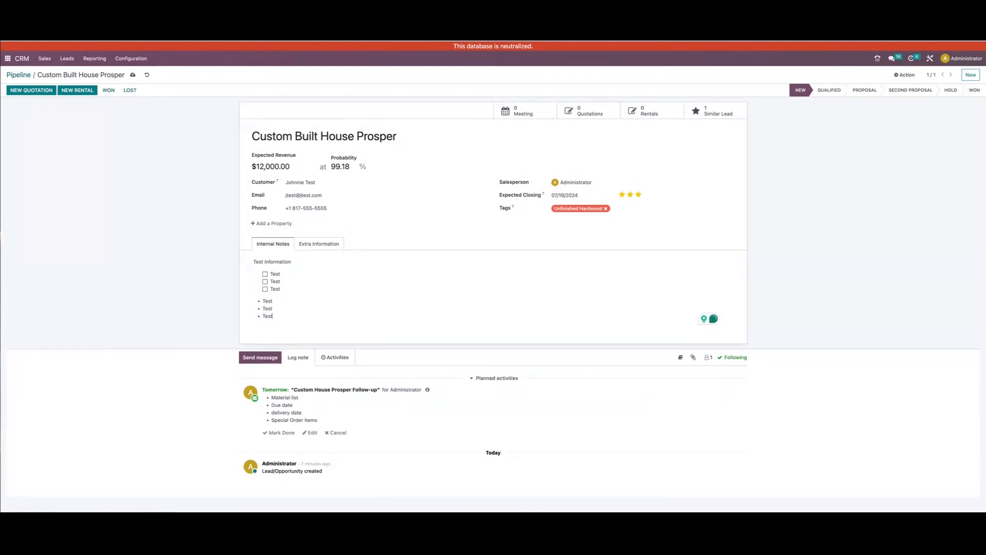
Tick all three Test checklist items in the internal notes and untick them again
{"action": "left_click", "coordinate": [265, 275]}
{"action": "left_click", "coordinate": [265, 282]}
{"action": "left_click", "coordinate": [265, 289]}
{"action": "left_click", "coordinate": [265, 289]}
{"action": "left_click", "coordinate": [265, 274]}
{"action": "left_click", "coordinate": [265, 281]}
Start a message to the opportunity's followers, and exclude the customer as a recipient and include them again
{"action": "left_click", "coordinate": [267, 359]}
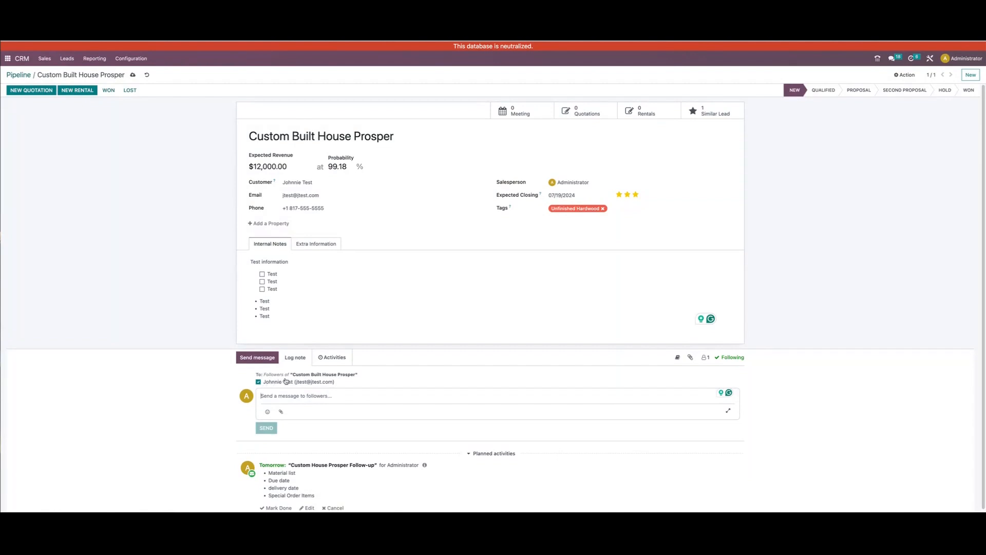
{"action": "left_click", "coordinate": [258, 381]}
{"action": "left_click", "coordinate": [258, 383]}
Start an internal note on the opportunity and mention the colleague found with "mart" in it
{"action": "left_click", "coordinate": [296, 358]}
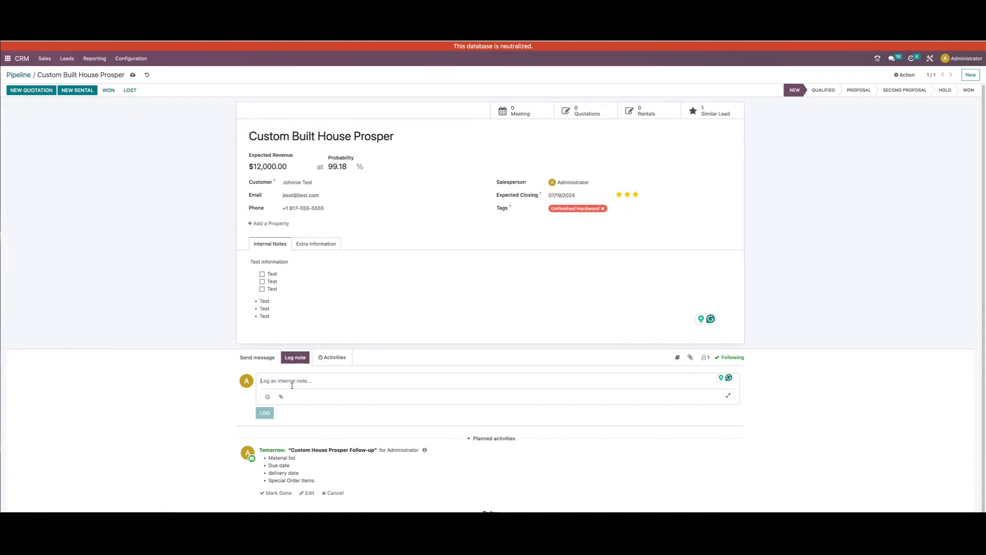
{"action": "type", "text": "@marta"}
{"action": "key", "text": "Return"}
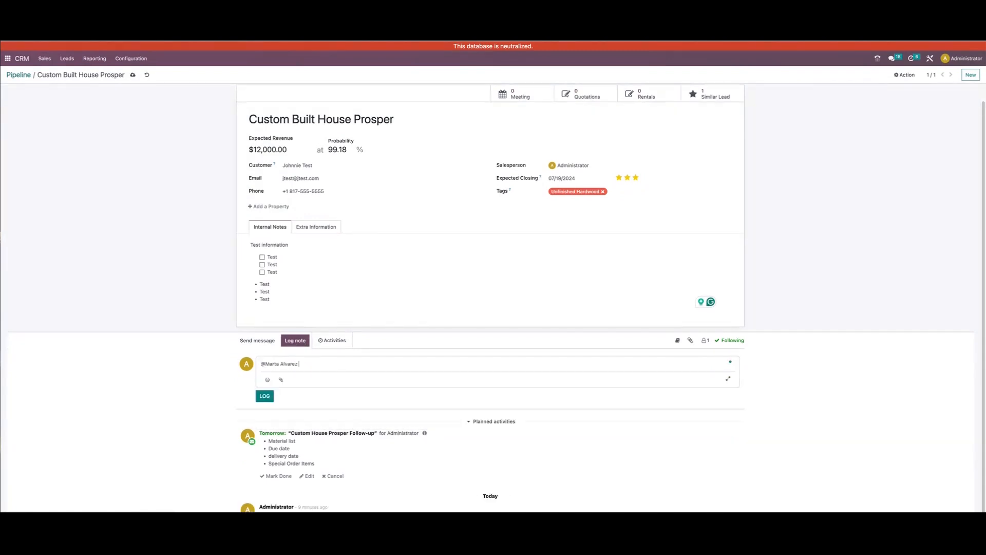
Write "Do we have this specific material for order and how long to get?" after the mention, log the note and review it
{"action": "type", "text": "Do we have this specific material fpr"}
{"action": "key", "text": "BackSpace"}
{"action": "key", "text": "BackSpace"}
{"action": "type", "text": "or order and hw"}
{"action": "key", "text": "BackSpace"}
{"action": "key", "text": "BackSpace"}
{"action": "type", "text": "ow long t get?"}
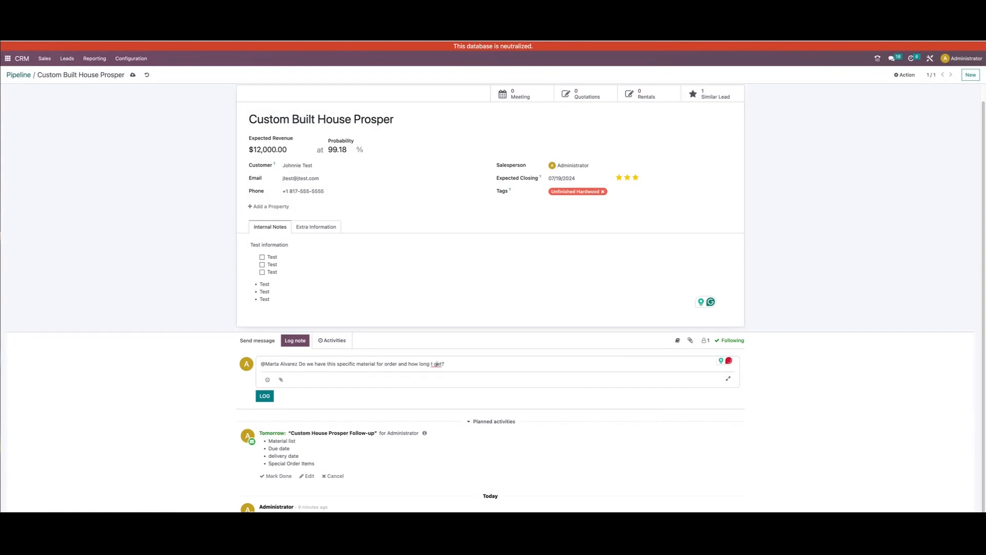
{"action": "type", "text": "o"}
{"action": "left_click", "coordinate": [265, 396]}
{"action": "left_click", "coordinate": [299, 357]}
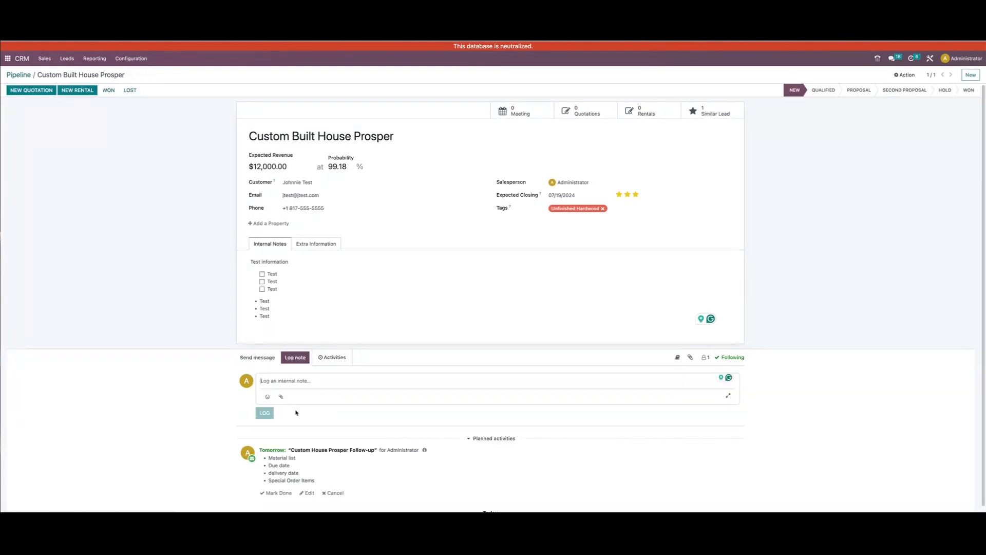
{"action": "scroll", "coordinate": [296, 413], "scroll_direction": "down", "scroll_amount": 1}
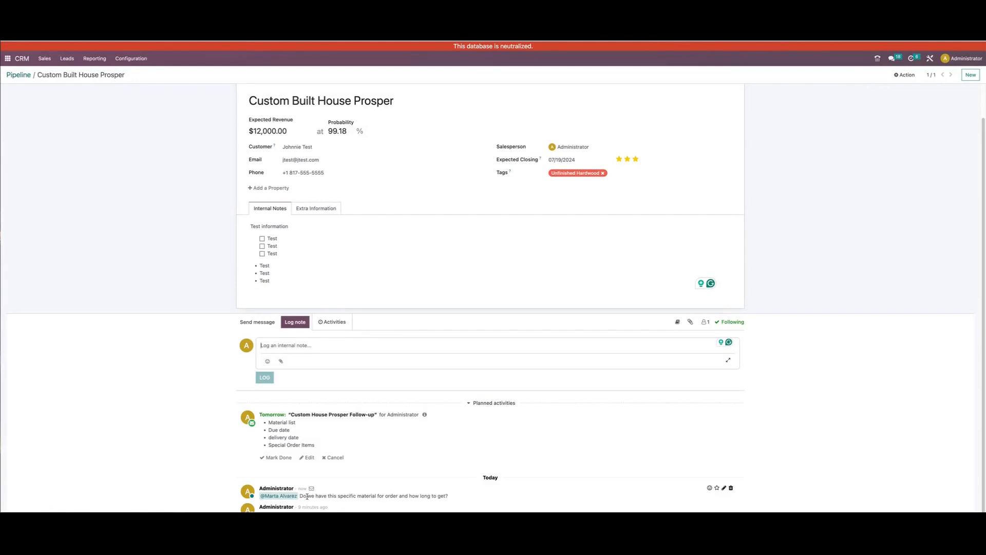
{"action": "scroll", "coordinate": [307, 497], "scroll_direction": "up", "scroll_amount": 1}
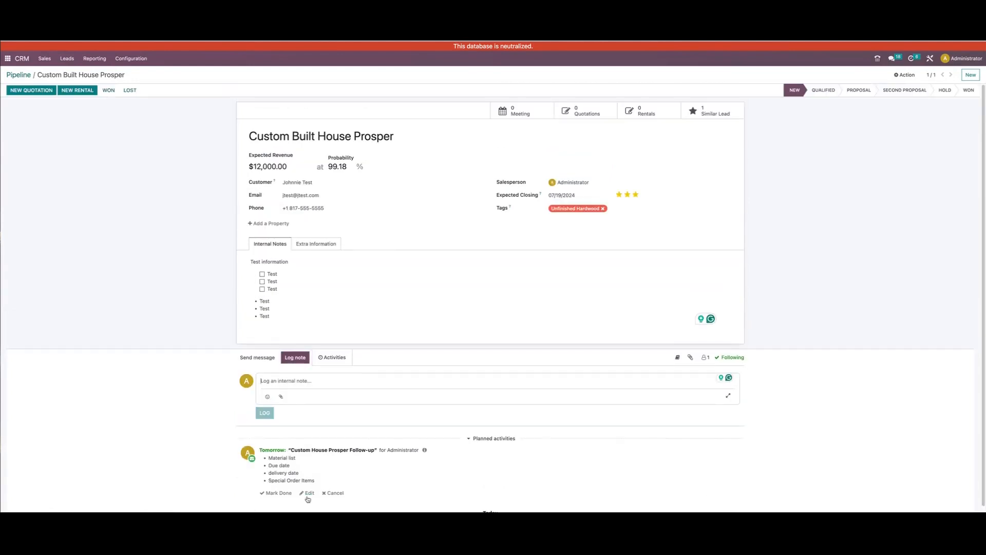
Add the mentioned colleague as a follower of the opportunity, keeping the email invitation enabled
{"action": "left_click", "coordinate": [706, 359]}
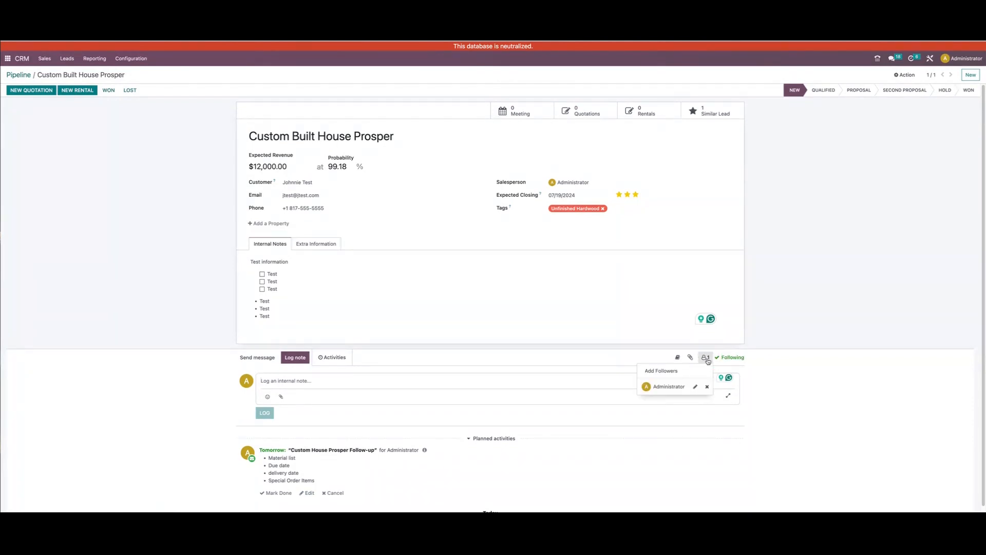
{"action": "left_click", "coordinate": [655, 372]}
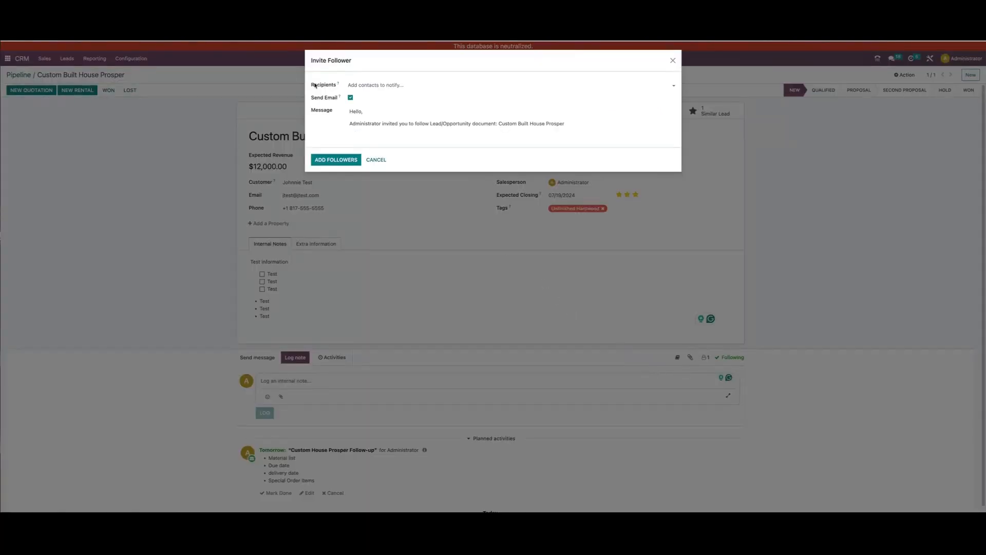
{"action": "type", "text": "ma"}
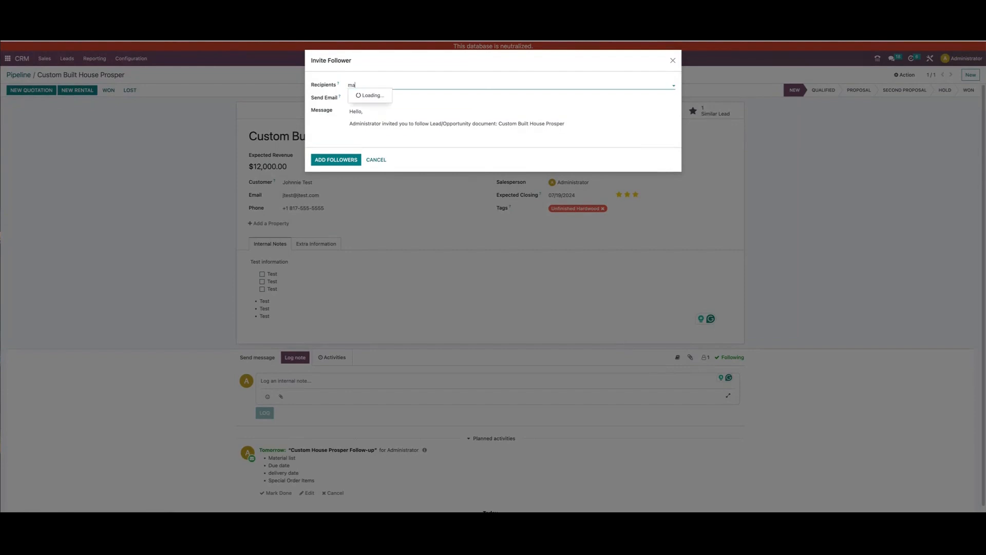
{"action": "type", "text": "rta"}
{"action": "key", "text": "Return"}
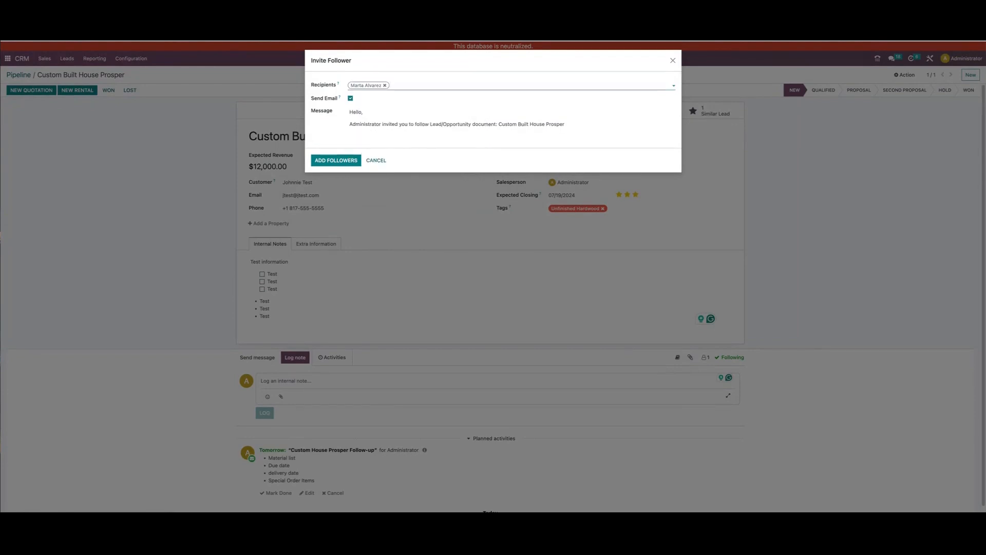
{"action": "left_click", "coordinate": [346, 160]}
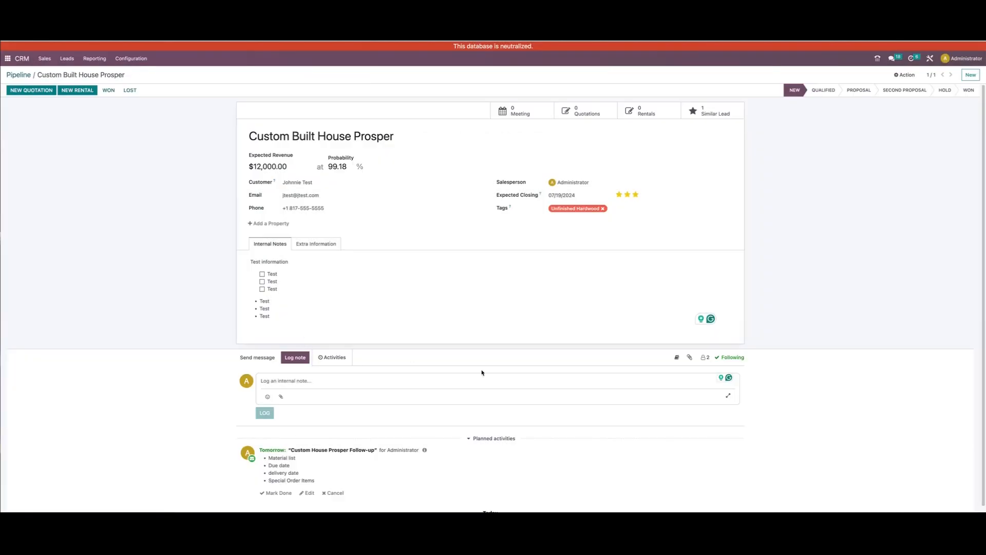
{"action": "left_click", "coordinate": [690, 358]}
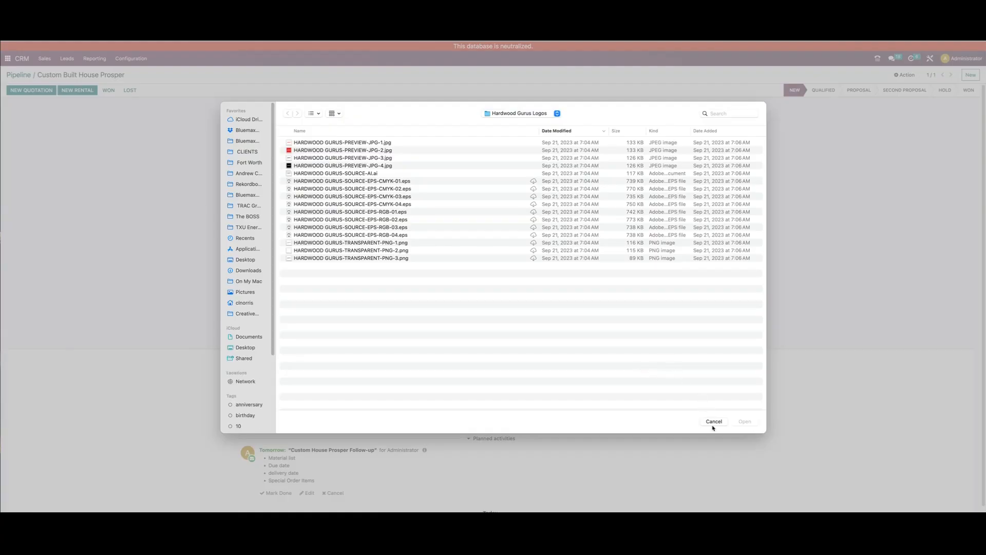
{"action": "left_click", "coordinate": [713, 422]}
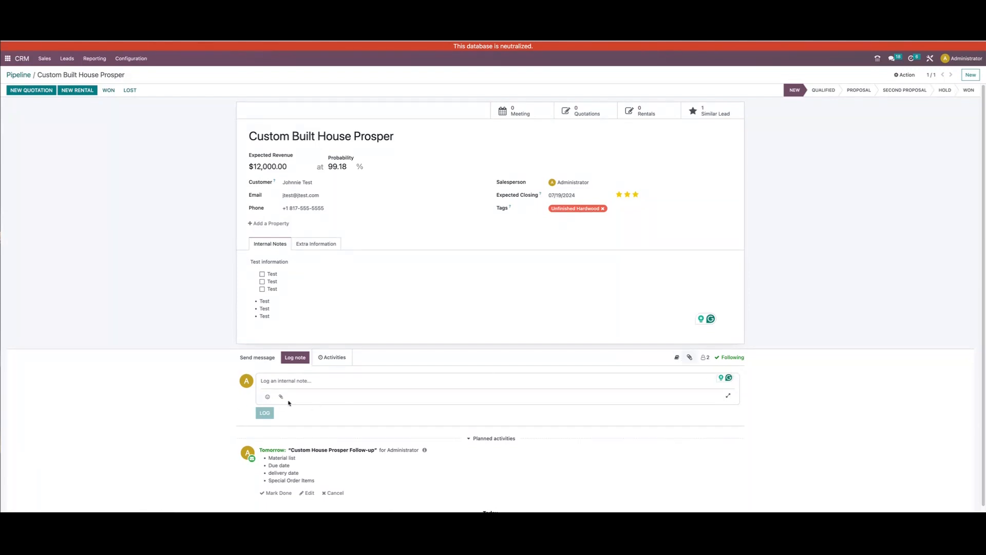
Examine the activity types, including Meeting and Call, and the assignee choices for a new scheduled activity, and close it without saving
{"action": "left_click", "coordinate": [332, 358]}
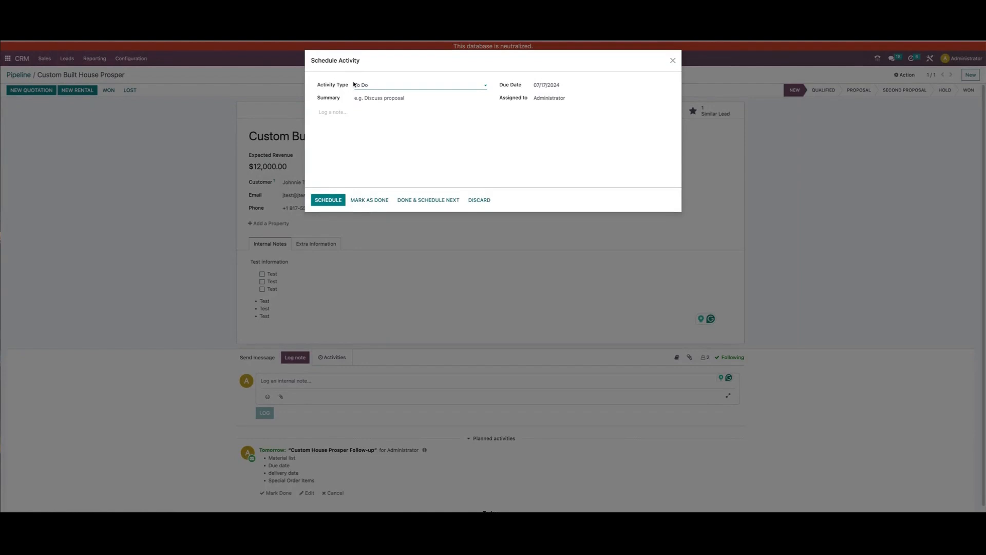
{"action": "left_click", "coordinate": [414, 87]}
{"action": "left_click", "coordinate": [455, 128]}
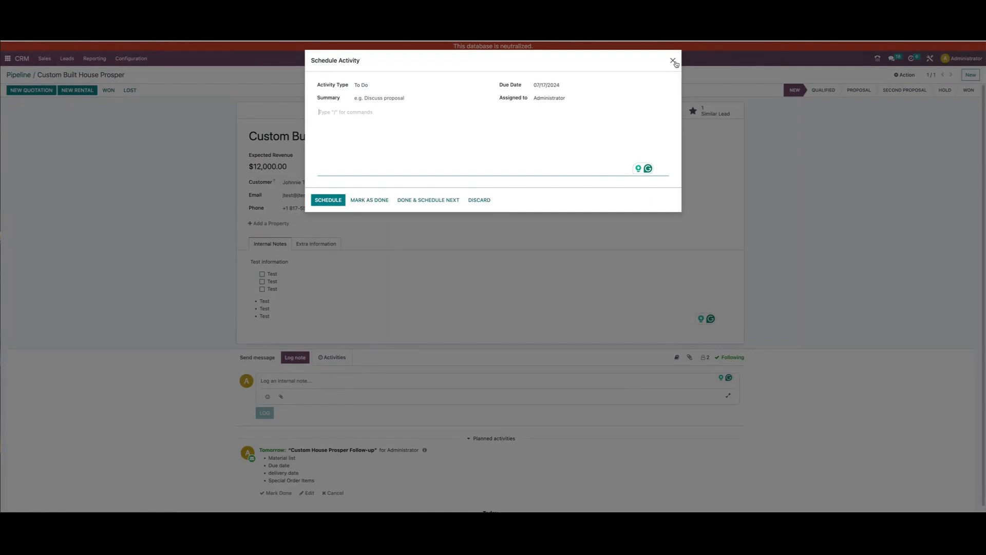
{"action": "left_click", "coordinate": [395, 87]}
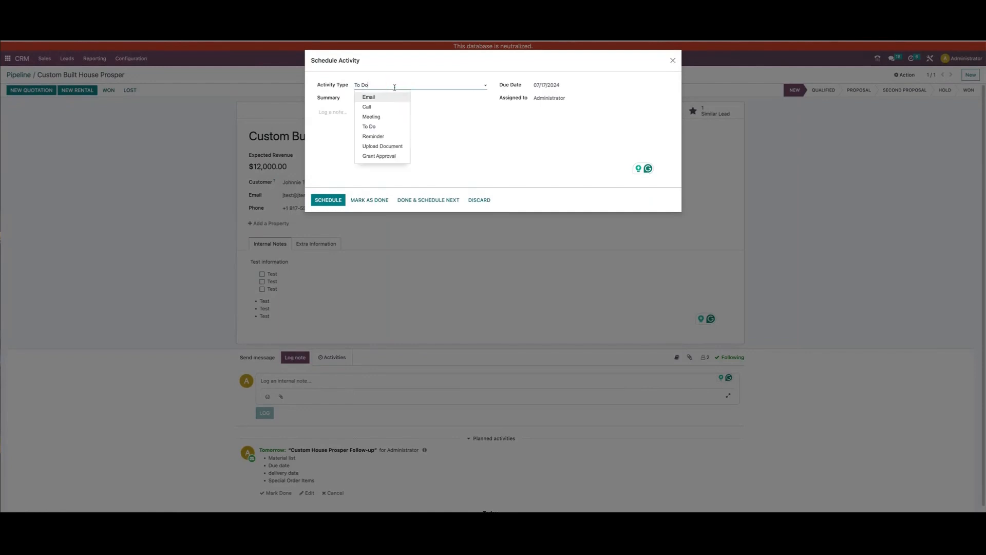
{"action": "left_click", "coordinate": [387, 117]}
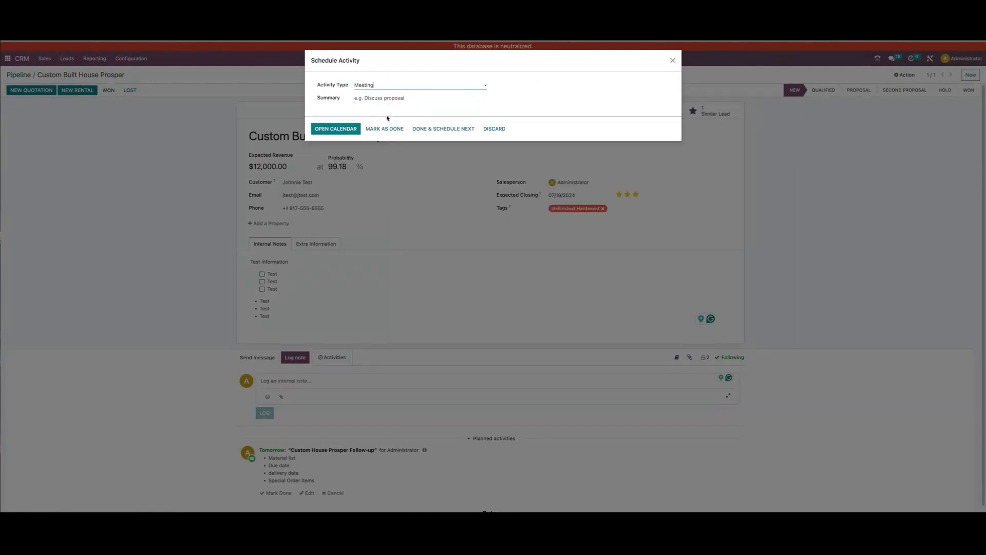
{"action": "left_click", "coordinate": [389, 86]}
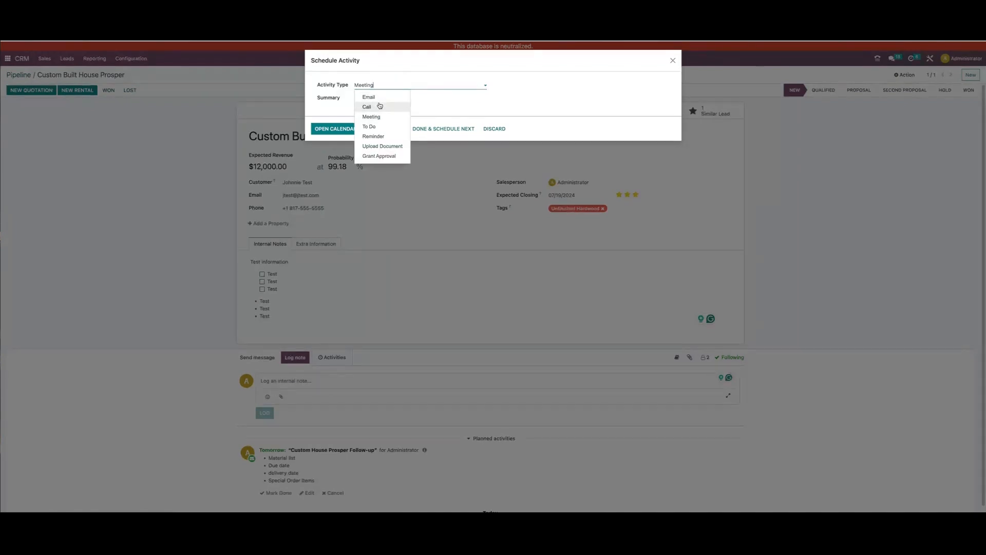
{"action": "left_click", "coordinate": [380, 106]}
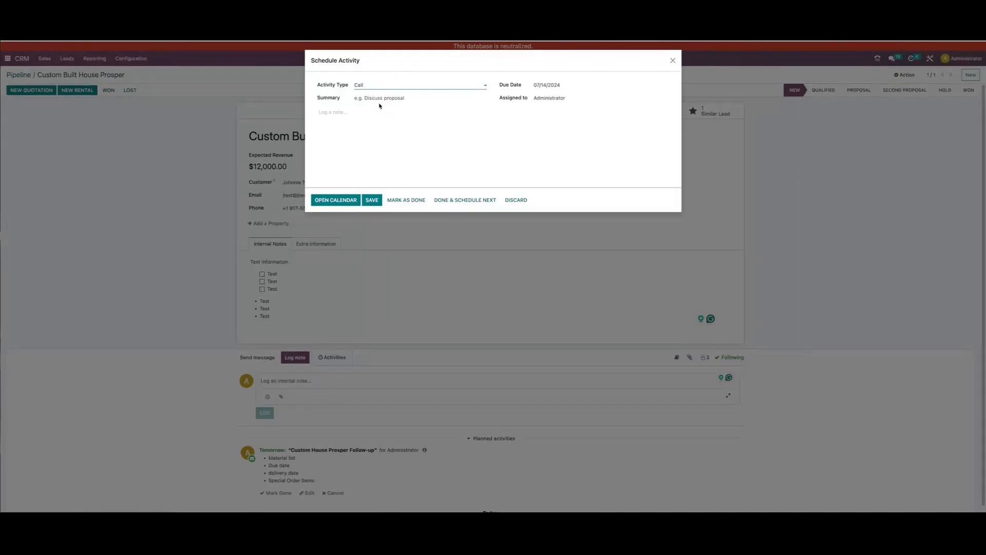
{"action": "left_click", "coordinate": [571, 99]}
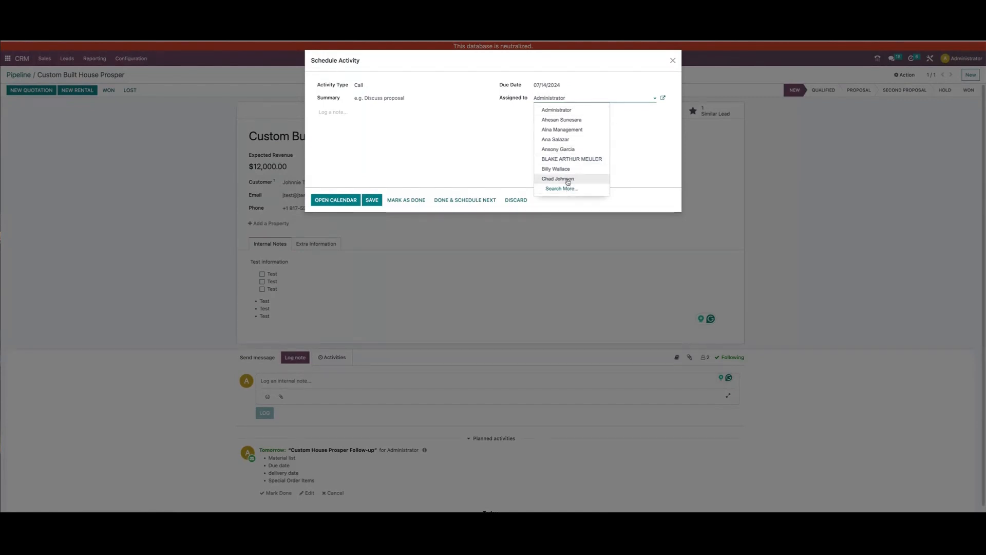
{"action": "left_click", "coordinate": [495, 147]}
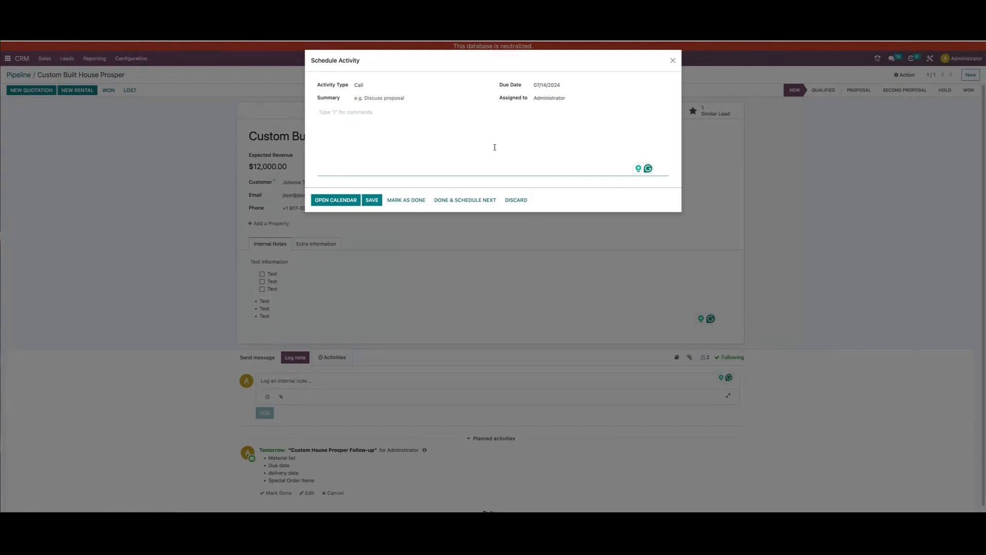
{"action": "left_click", "coordinate": [673, 60]}
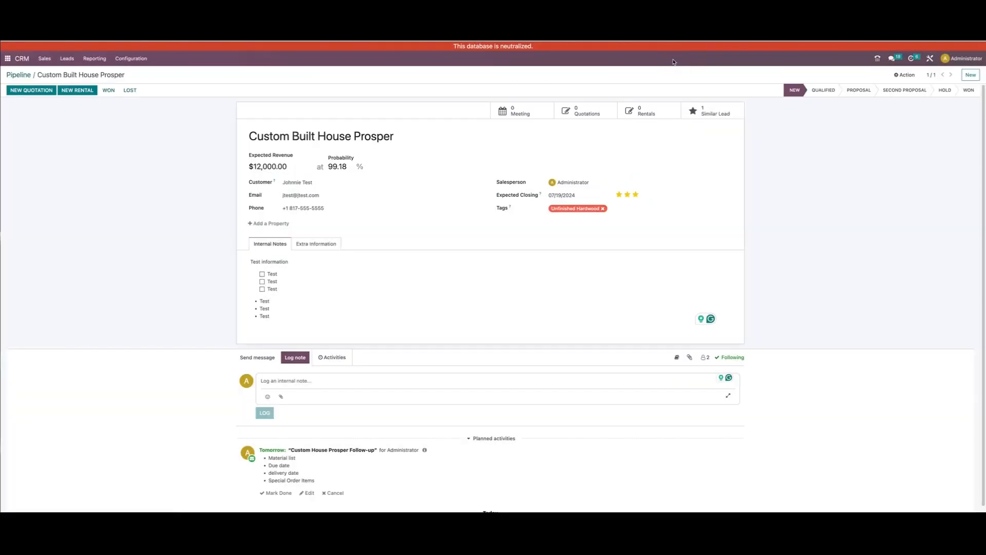
Review the overview of pending activities and the list of recent messages, and close both
{"action": "left_click", "coordinate": [912, 59]}
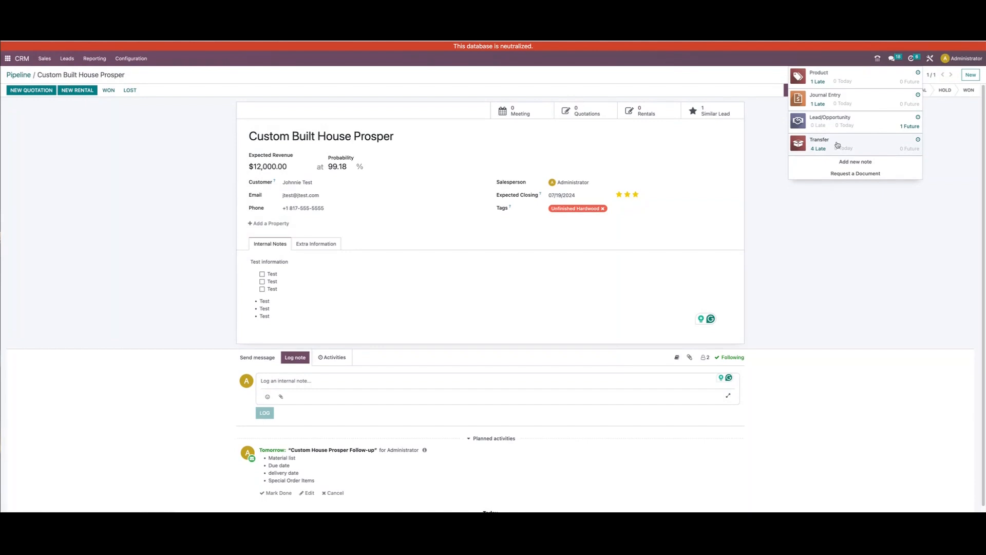
{"action": "left_click", "coordinate": [852, 210]}
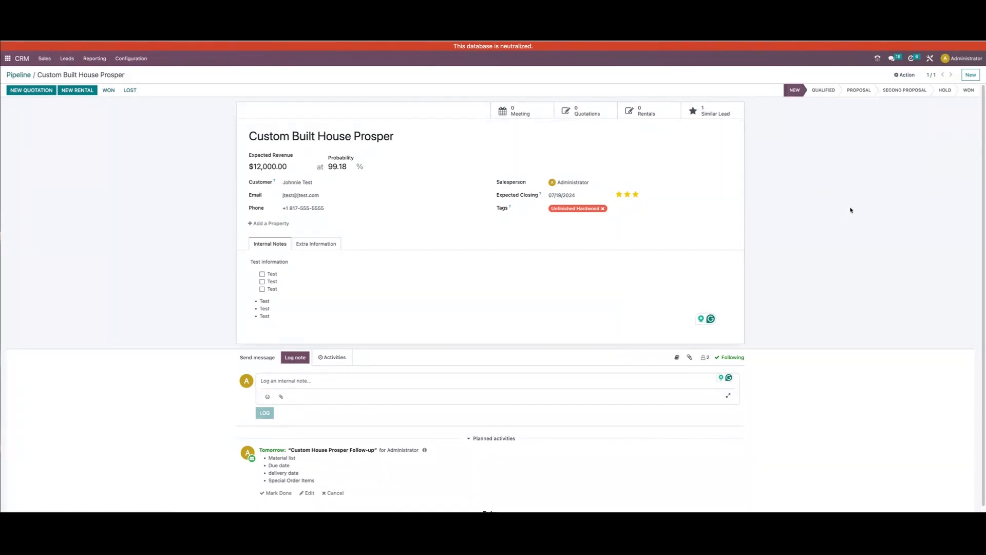
{"action": "left_click", "coordinate": [894, 62]}
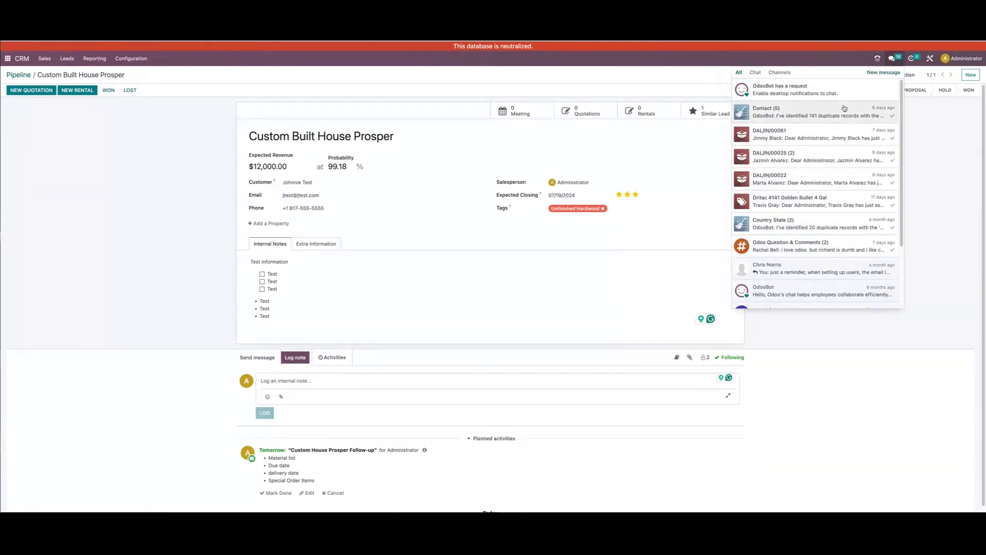
{"action": "left_click", "coordinate": [937, 211]}
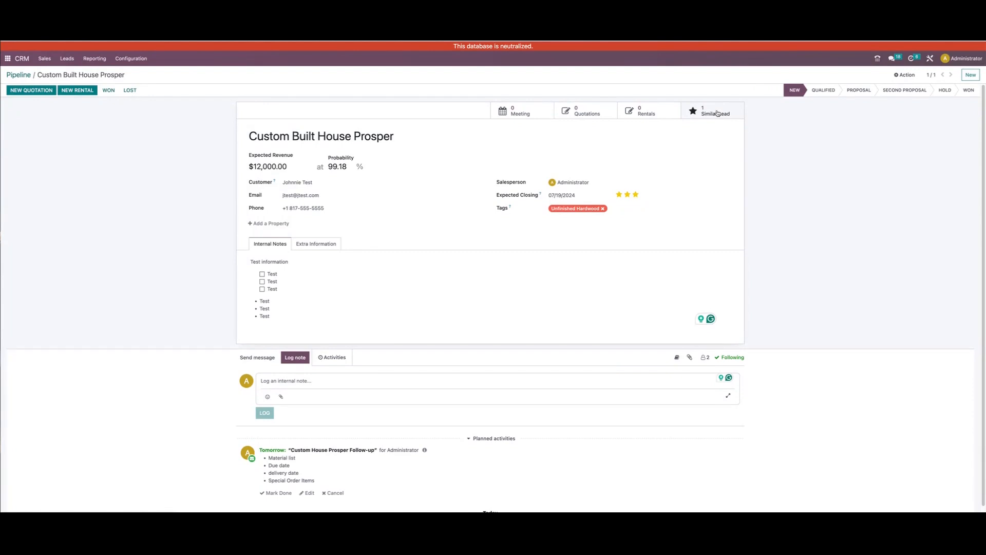
View the opportunity's similar leads, reopen Custom Built House Prosper from there, and check its quotations list
{"action": "left_click", "coordinate": [694, 111]}
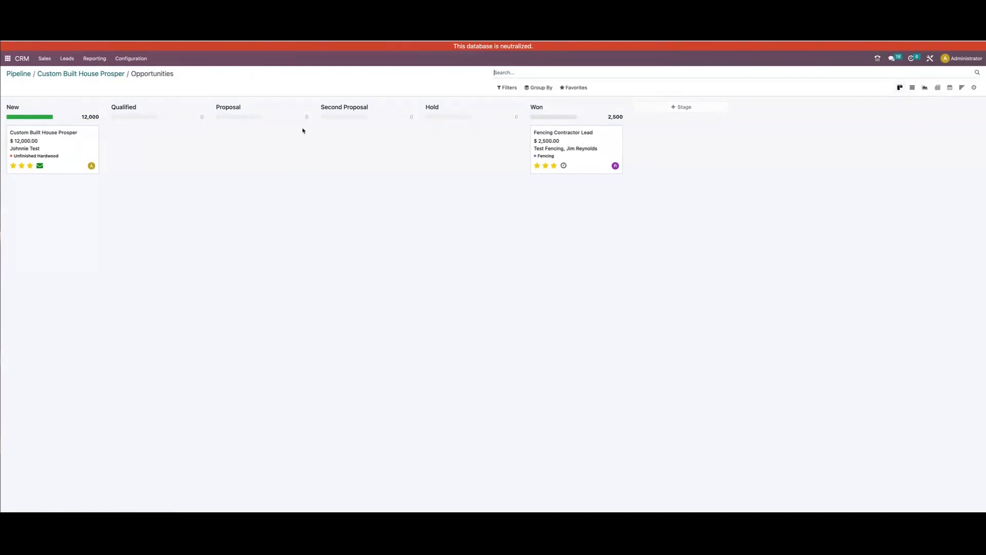
{"action": "left_click", "coordinate": [76, 144]}
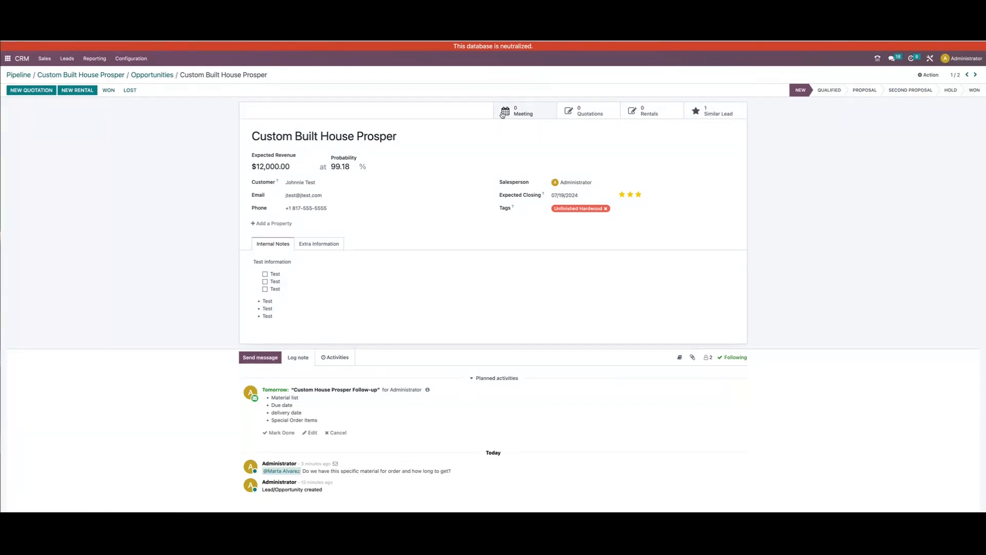
{"action": "left_click", "coordinate": [591, 114]}
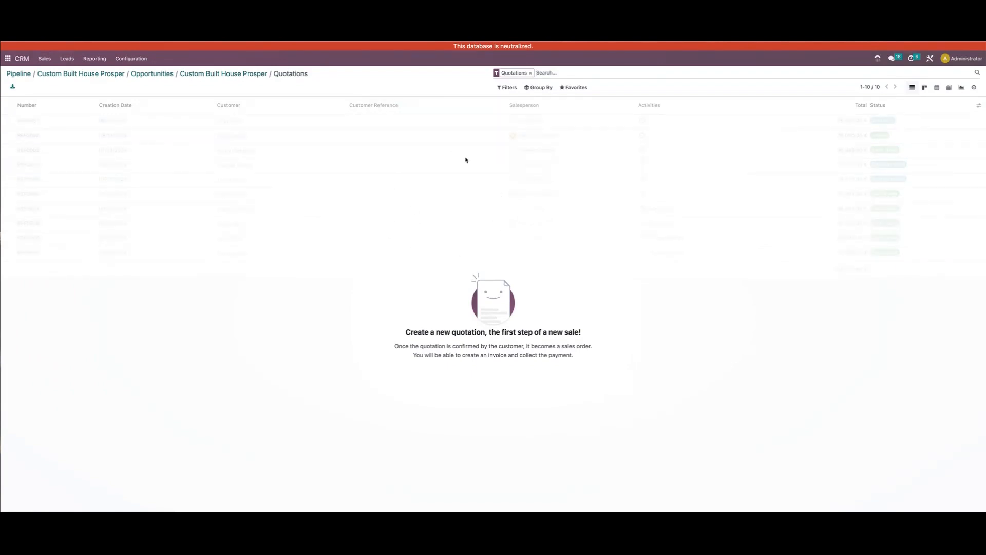
{"action": "left_click", "coordinate": [245, 75]}
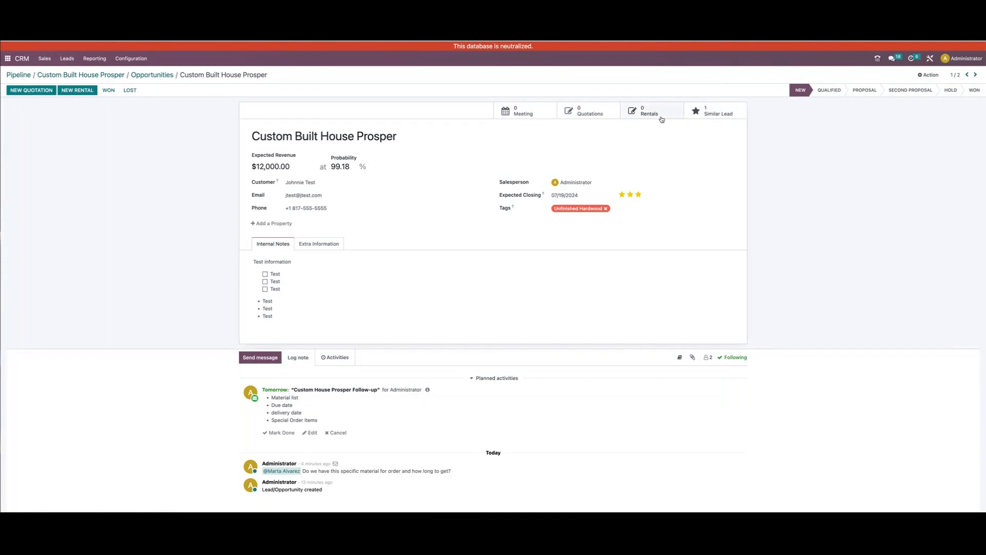
Create a quotation from the opportunity with expiration date 07/17/2024 and payment terms Immediate Payment
{"action": "left_click", "coordinate": [20, 92]}
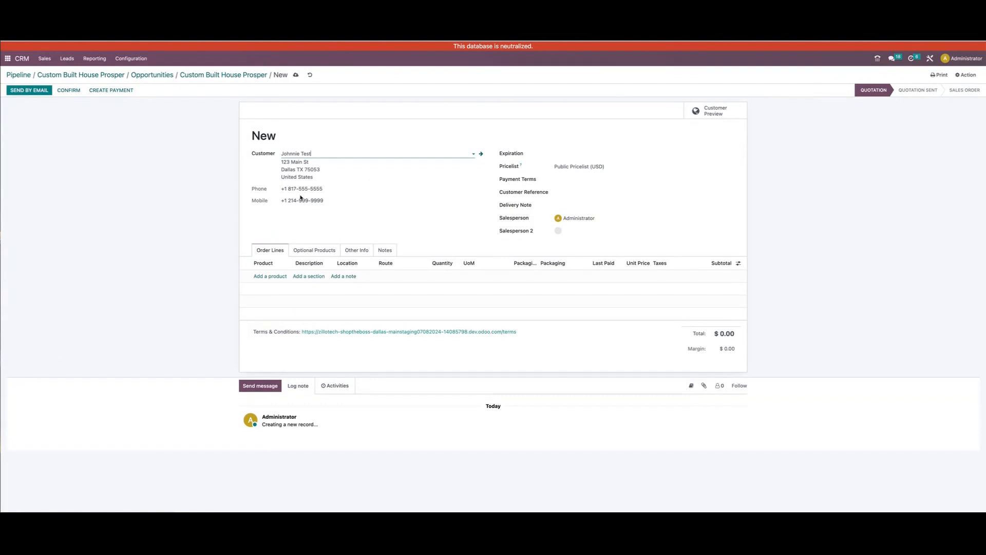
{"action": "left_click", "coordinate": [605, 154]}
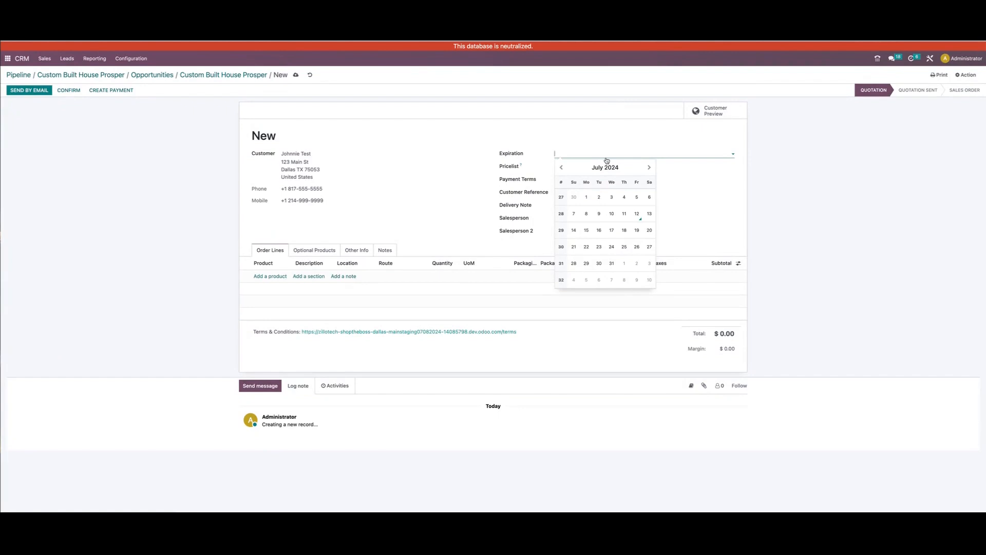
{"action": "left_click", "coordinate": [617, 232]}
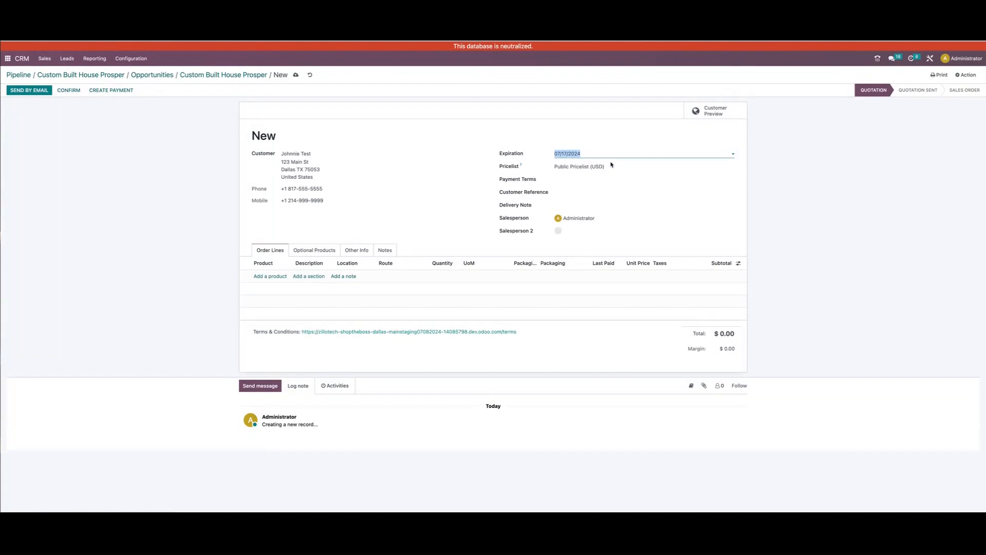
{"action": "left_click", "coordinate": [616, 178]}
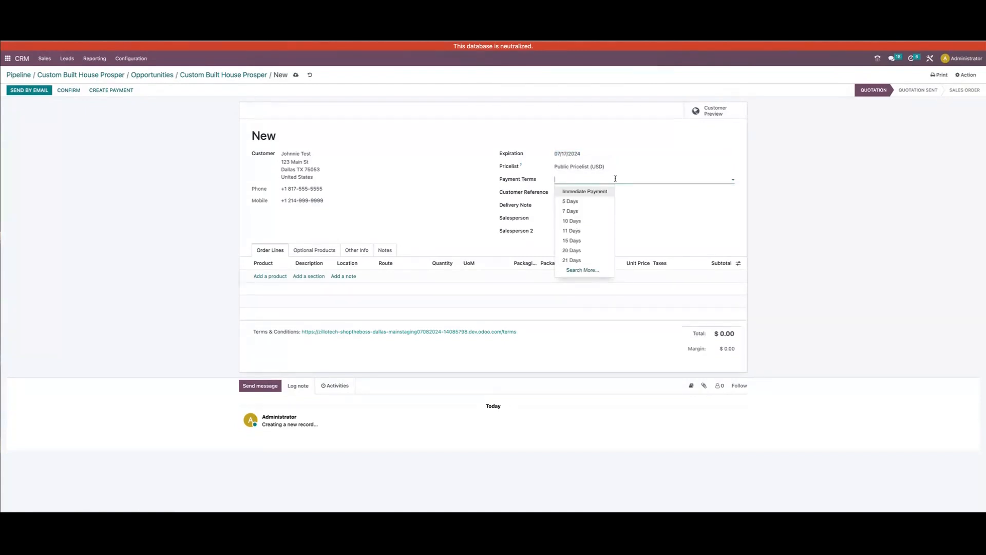
{"action": "left_click", "coordinate": [596, 192]}
Set the quotation's customer reference to "Prosper Custom Built House"
{"action": "left_click", "coordinate": [596, 192]}
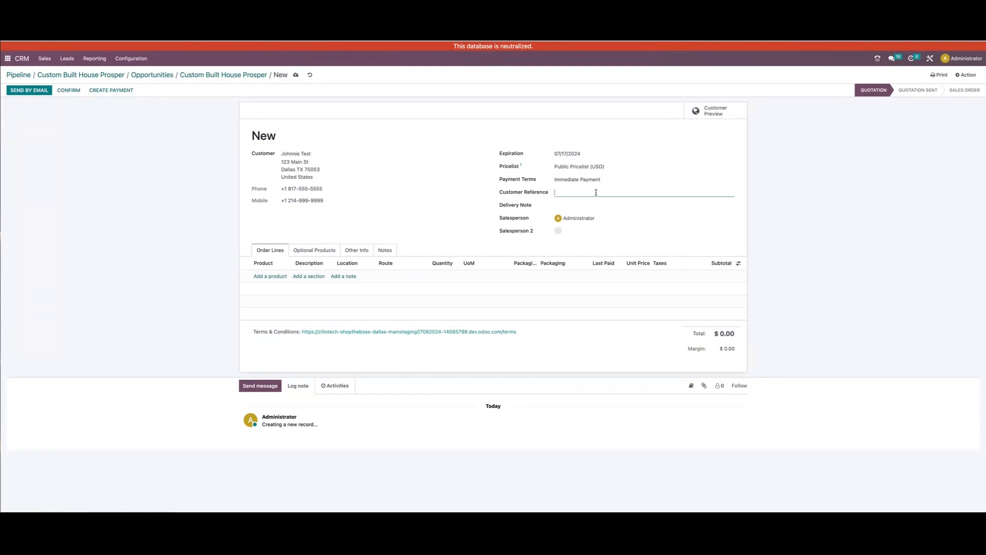
{"action": "type", "text": "Prosper CUstom Built House"}
{"action": "left_click", "coordinate": [580, 204]}
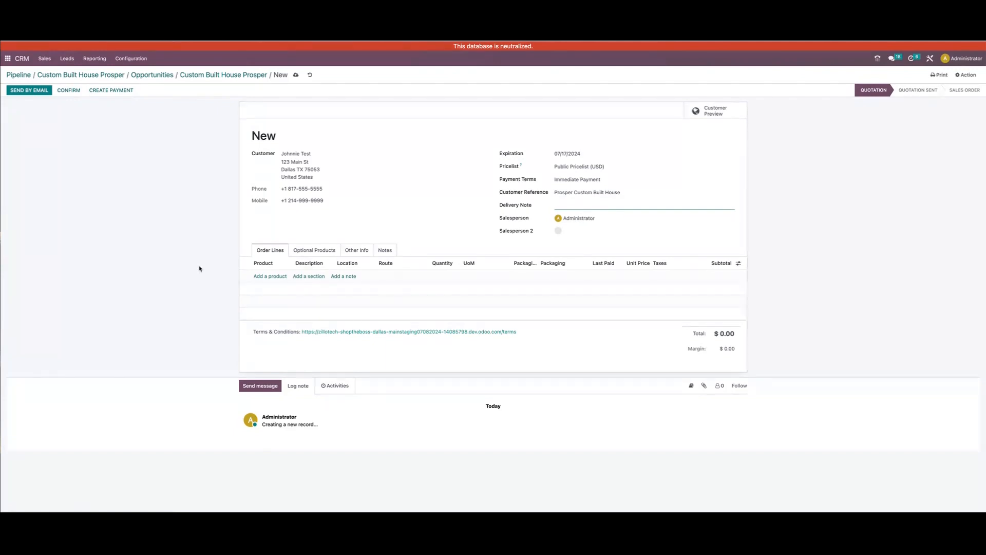
Search the products for "unfini" and add #Select 2 1/4, Red Oak to the order lines with a packaging quantity of 257
{"action": "left_click", "coordinate": [272, 276]}
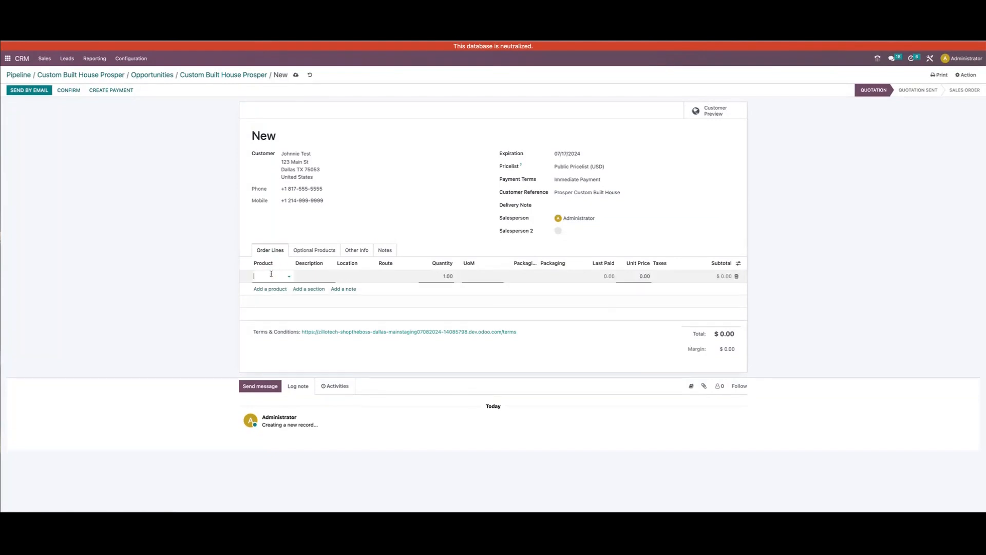
{"action": "type", "text": "unfini"}
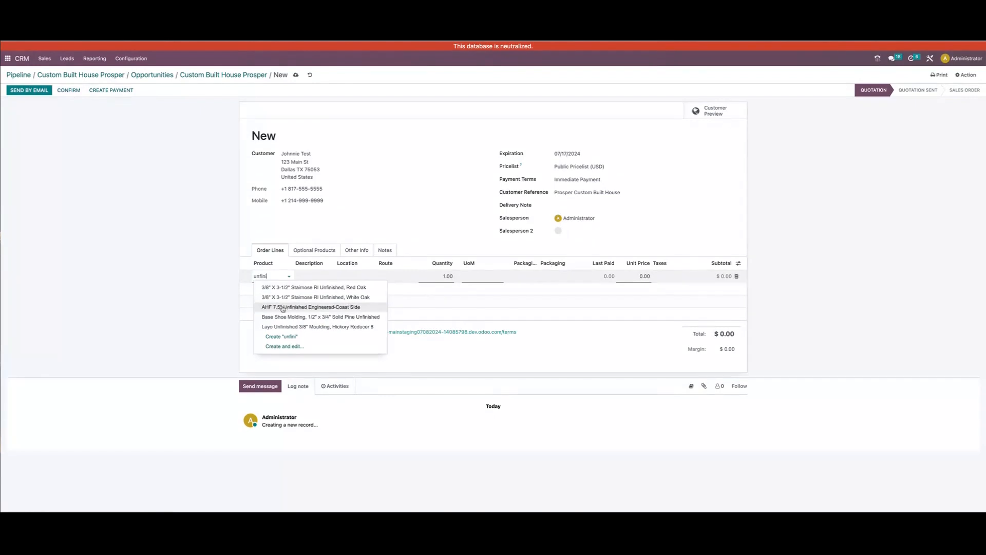
{"action": "left_click", "coordinate": [283, 307]}
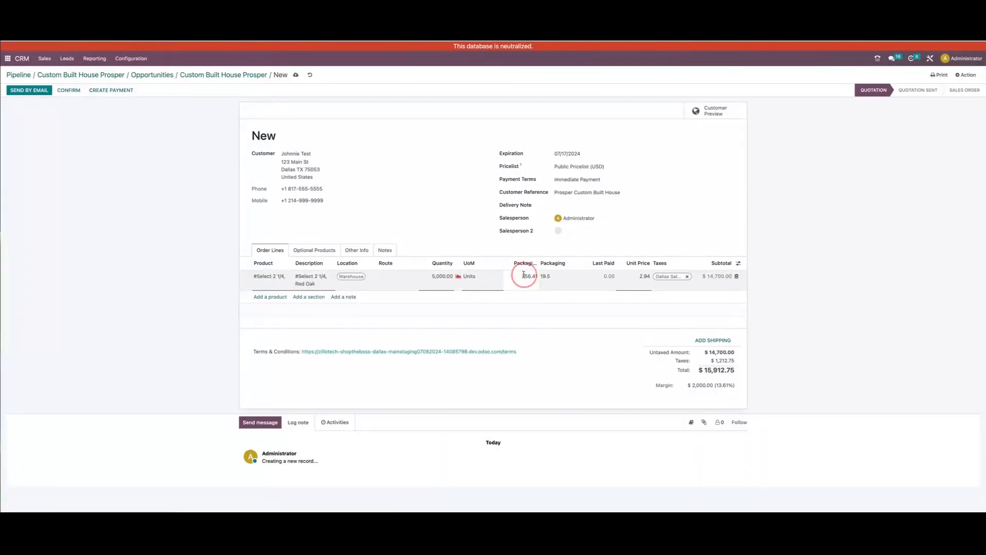
{"action": "left_click", "coordinate": [524, 276]}
{"action": "type", "text": "257"}
{"action": "key", "text": "Tab"}
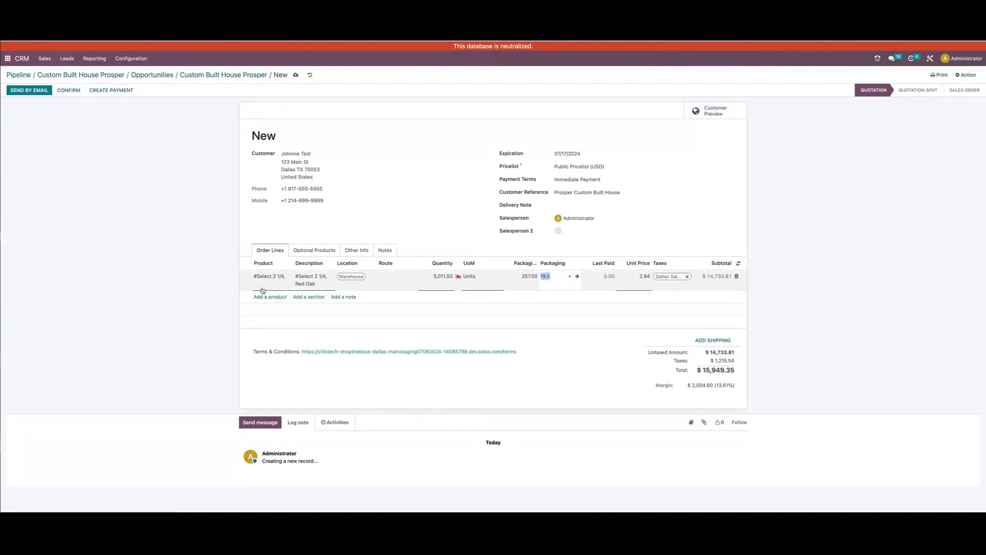
Confirm the quotation as a sales order, and cancel the order without notifying the customer to set it back to a quotation
{"action": "left_click", "coordinate": [70, 90]}
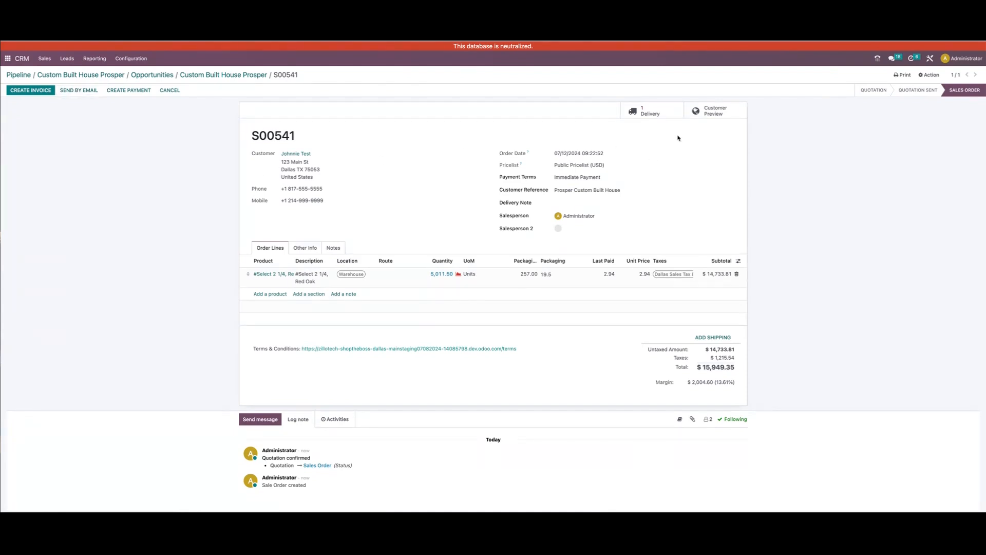
{"action": "left_click", "coordinate": [170, 91]}
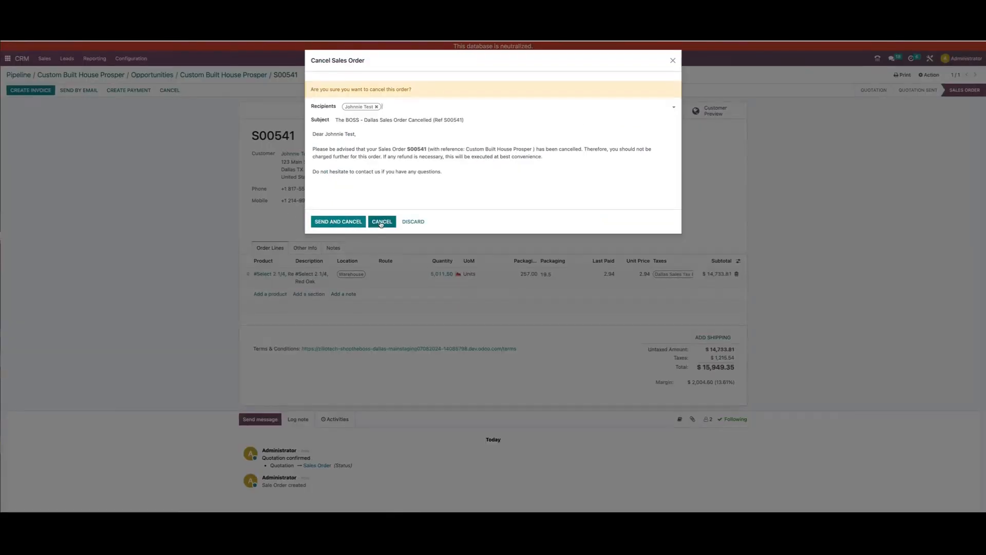
{"action": "left_click", "coordinate": [389, 224]}
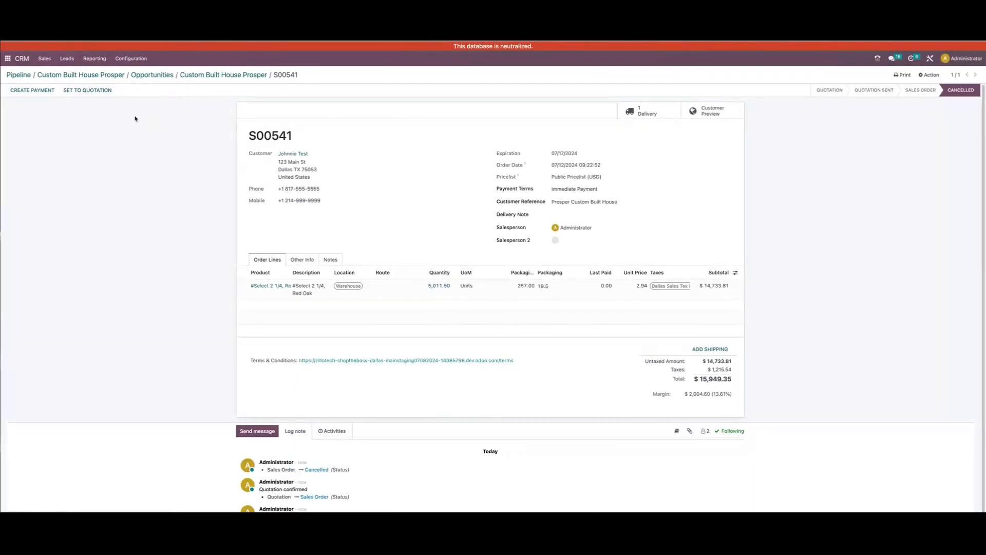
{"action": "left_click", "coordinate": [97, 90]}
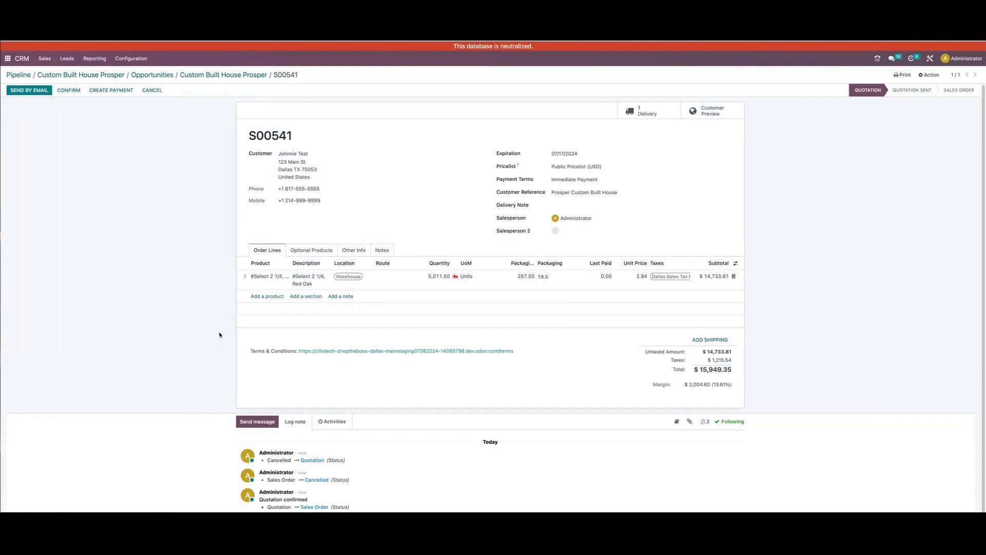
Review the quotation email without sending it, and view the customer preview of the quotation
{"action": "left_click", "coordinate": [40, 91]}
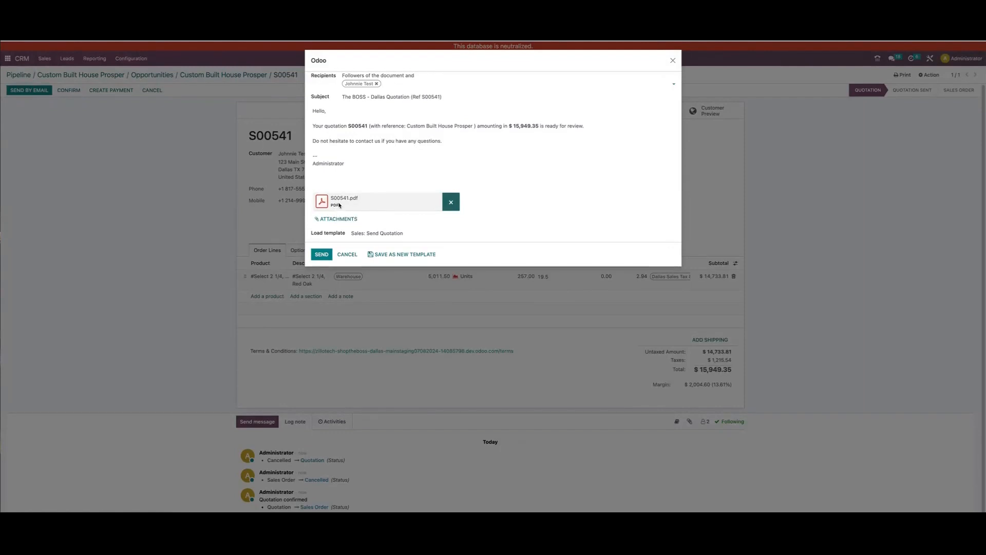
{"action": "left_click", "coordinate": [352, 255]}
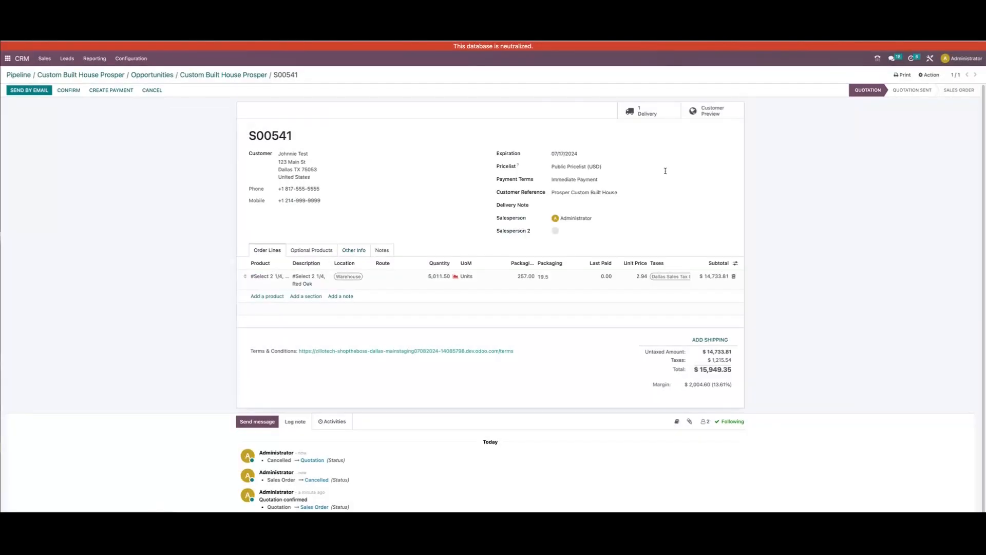
{"action": "left_click", "coordinate": [719, 108]}
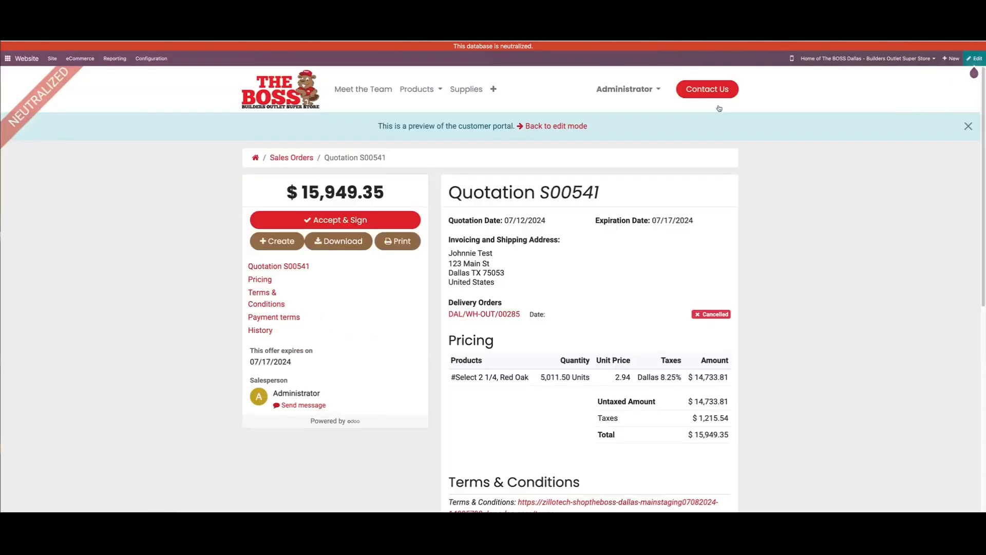
{"action": "scroll", "coordinate": [492, 340], "scroll_direction": "down", "scroll_amount": 1}
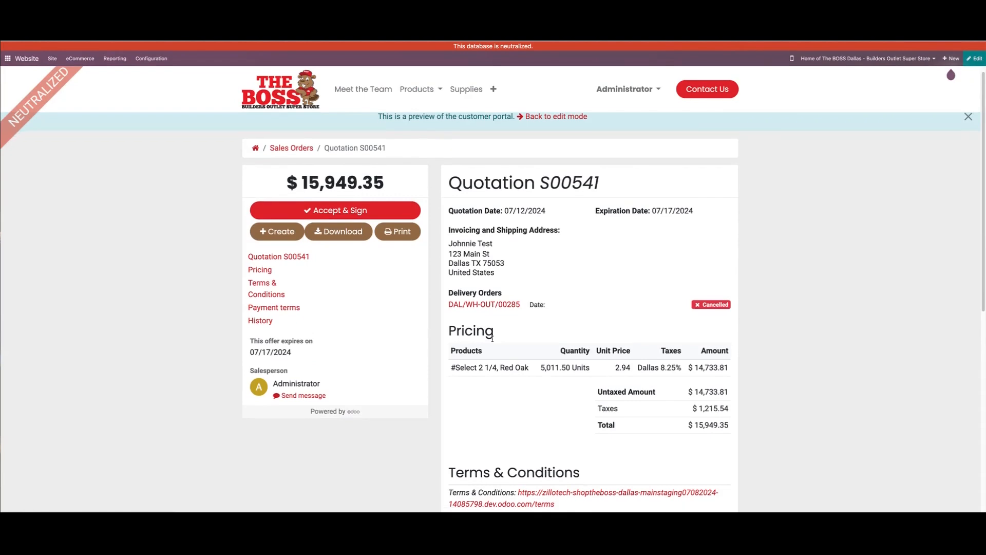
Review the pricing, terms, response options and message history in the quotation's customer preview, and return to edit mode
{"action": "scroll", "coordinate": [609, 458], "scroll_direction": "down", "scroll_amount": 4}
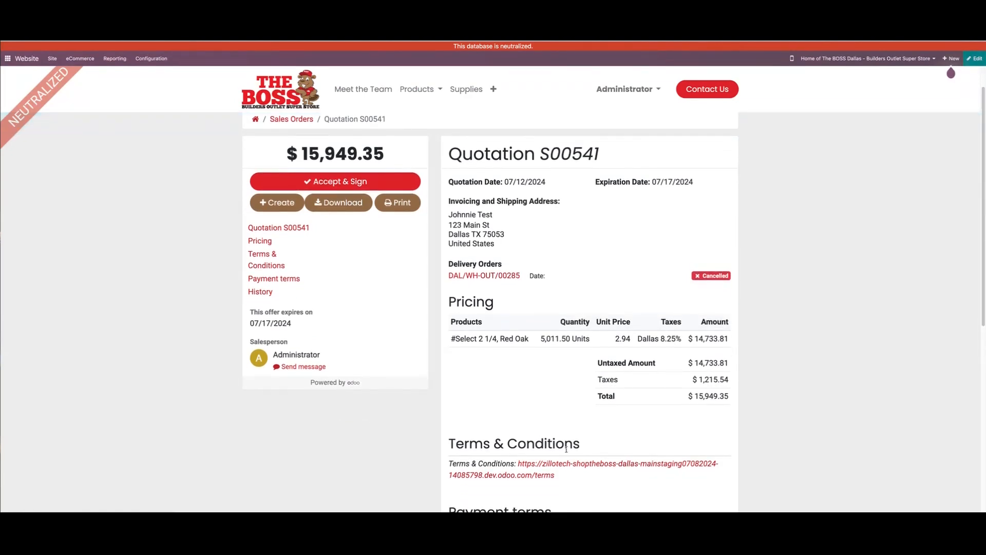
{"action": "scroll", "coordinate": [609, 458], "scroll_direction": "up", "scroll_amount": 4}
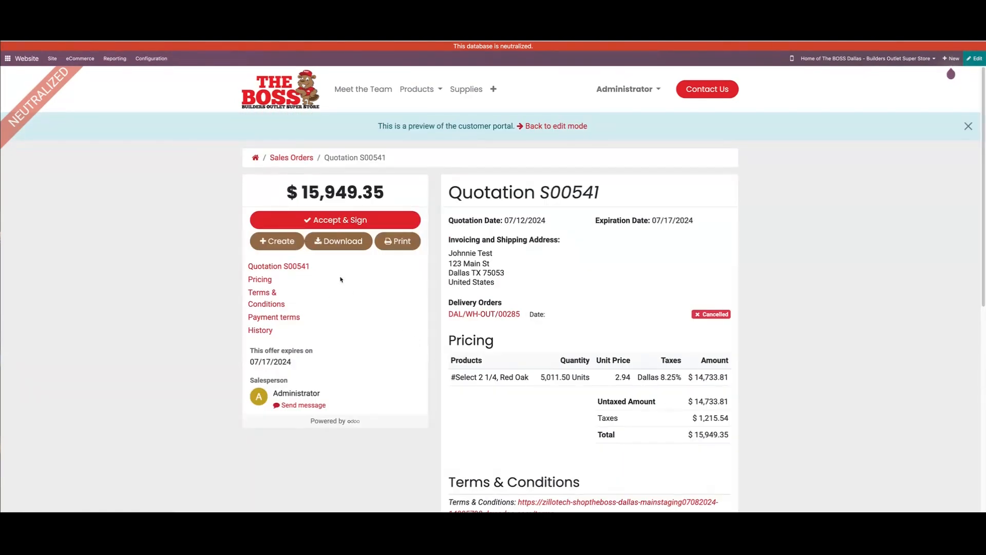
{"action": "scroll", "coordinate": [459, 381], "scroll_direction": "down", "scroll_amount": 8}
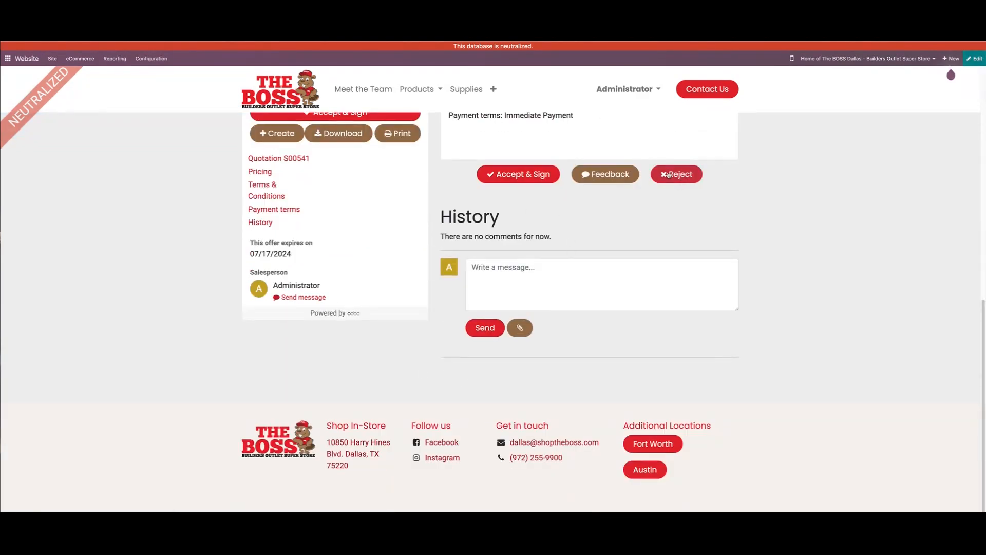
{"action": "scroll", "coordinate": [540, 277], "scroll_direction": "up", "scroll_amount": 10}
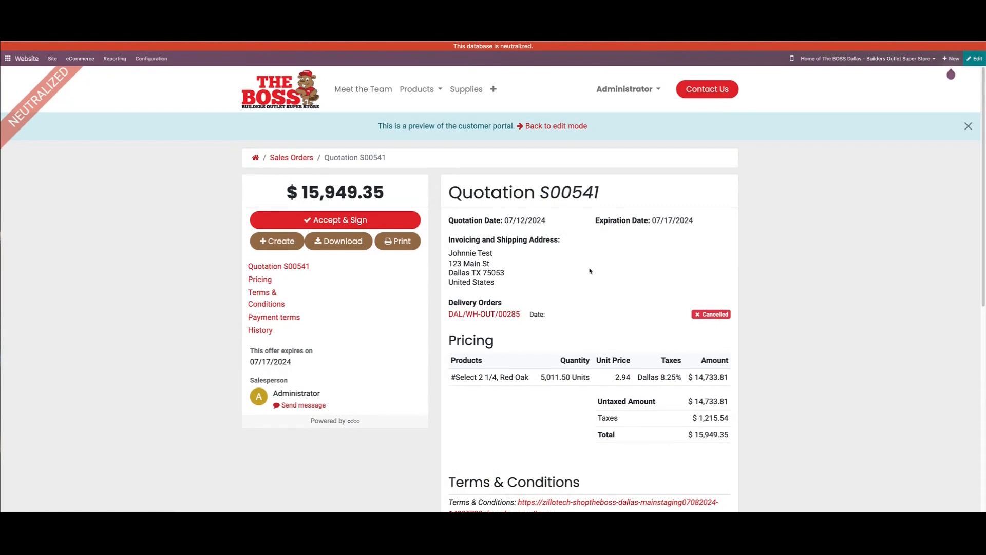
{"action": "left_click", "coordinate": [554, 126]}
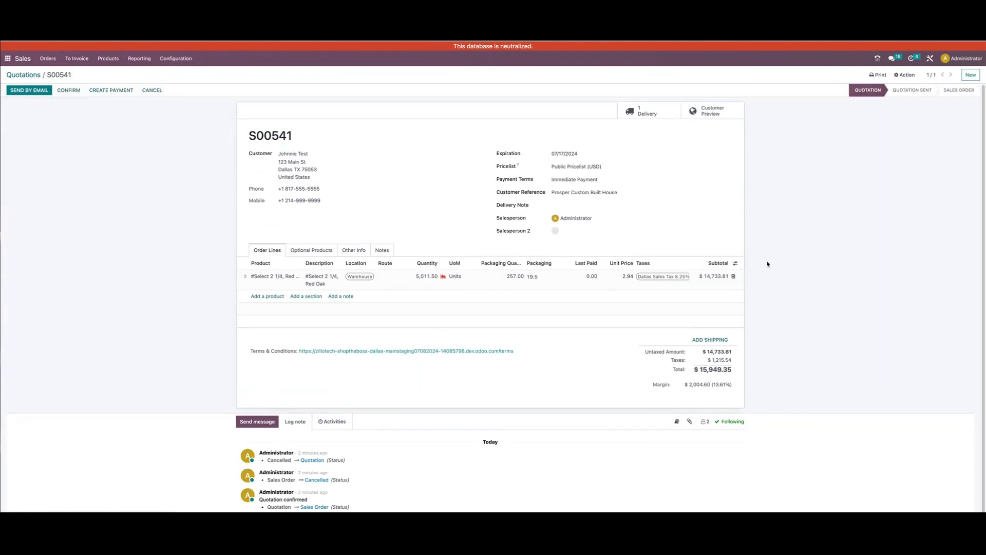
Switch to the CRM app, move the Custom Built House Prosper opportunity to the Proposal stage, and return to the pipeline
{"action": "left_click", "coordinate": [31, 76]}
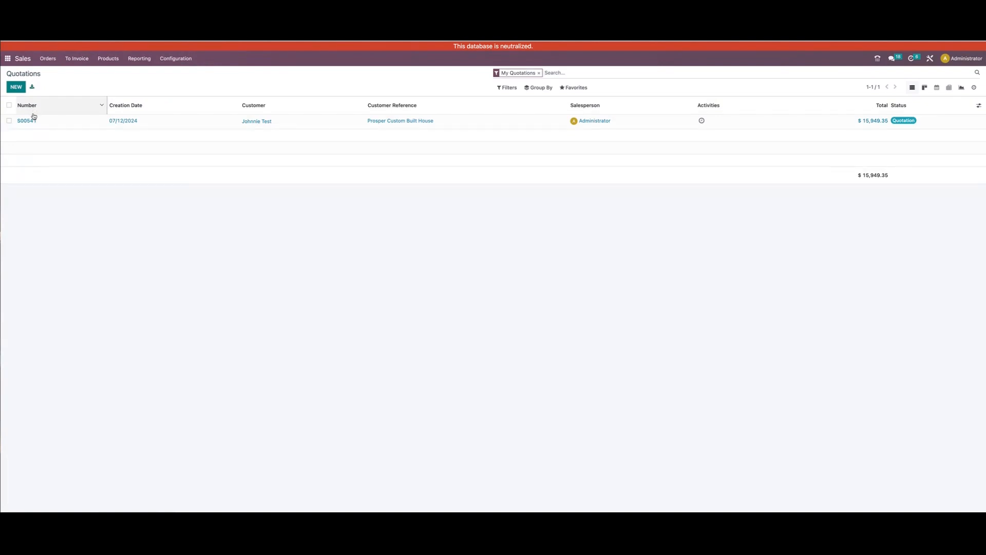
{"action": "left_click", "coordinate": [8, 58]}
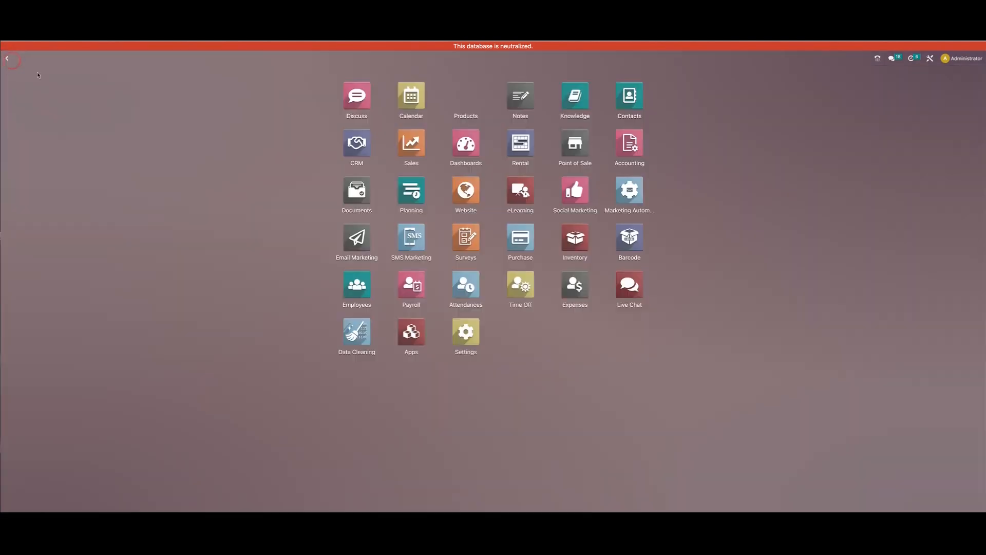
{"action": "left_click", "coordinate": [358, 147]}
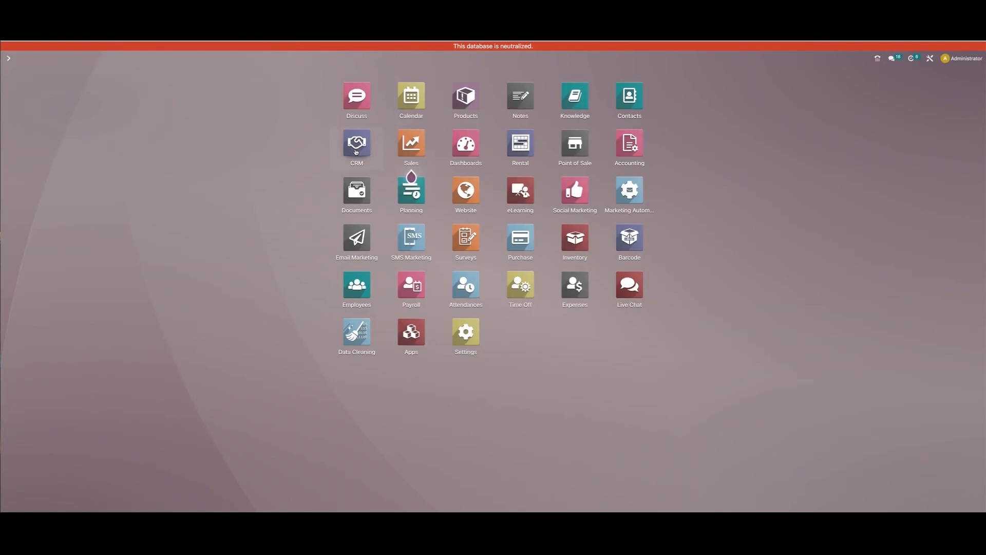
{"action": "left_click", "coordinate": [47, 144]}
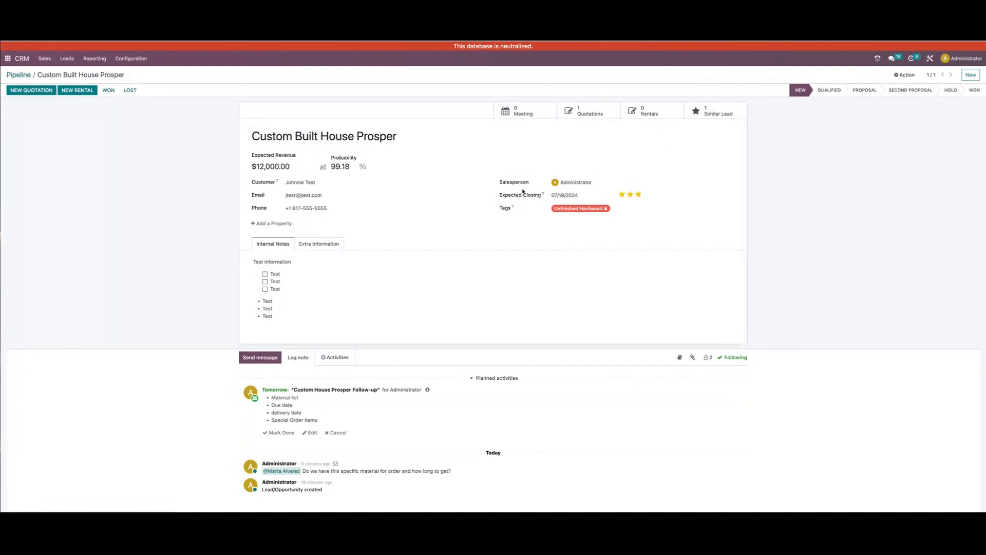
{"action": "left_click", "coordinate": [865, 91]}
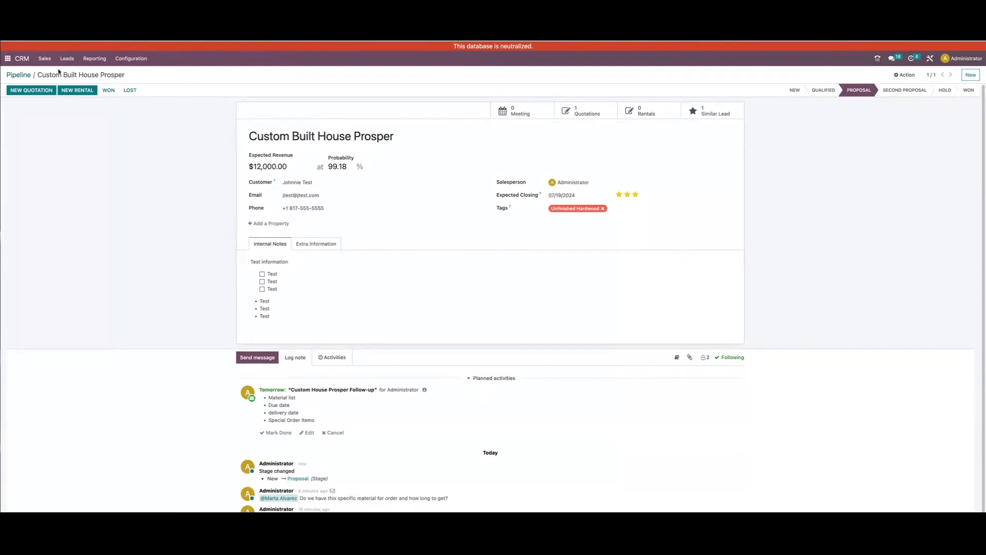
{"action": "left_click", "coordinate": [24, 75]}
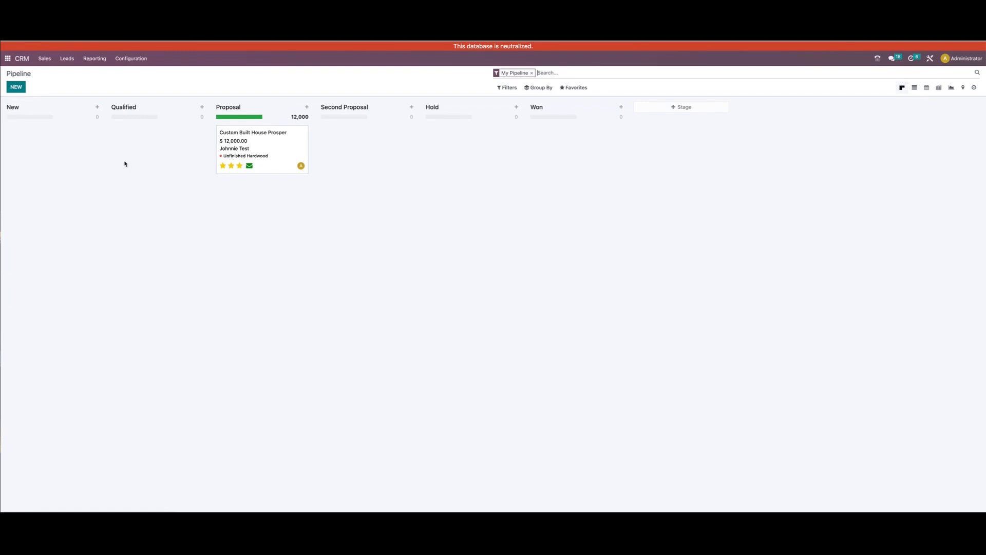
Open the quotation linked to the Custom Built House Prosper opportunity and confirm it as a sales order
{"action": "left_click", "coordinate": [294, 142]}
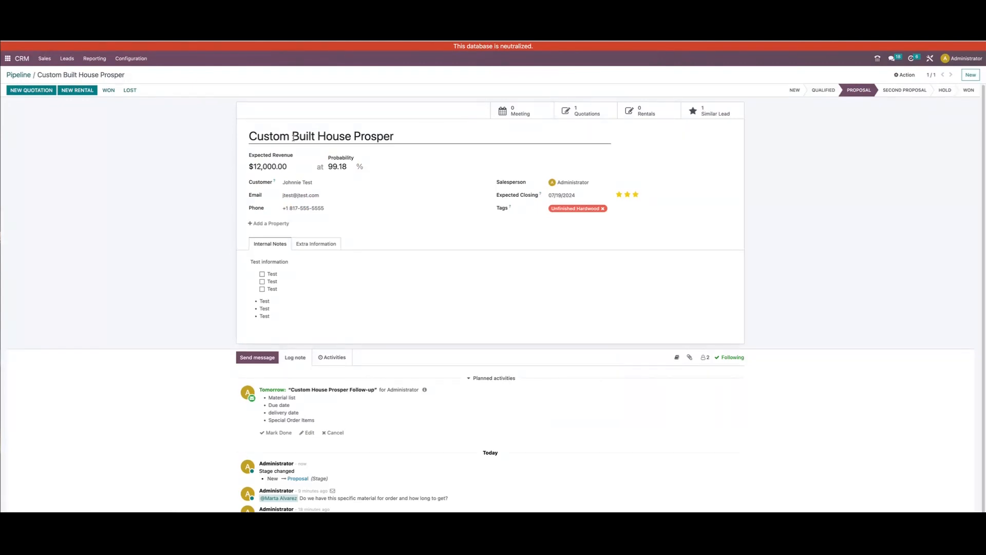
{"action": "left_click", "coordinate": [584, 113]}
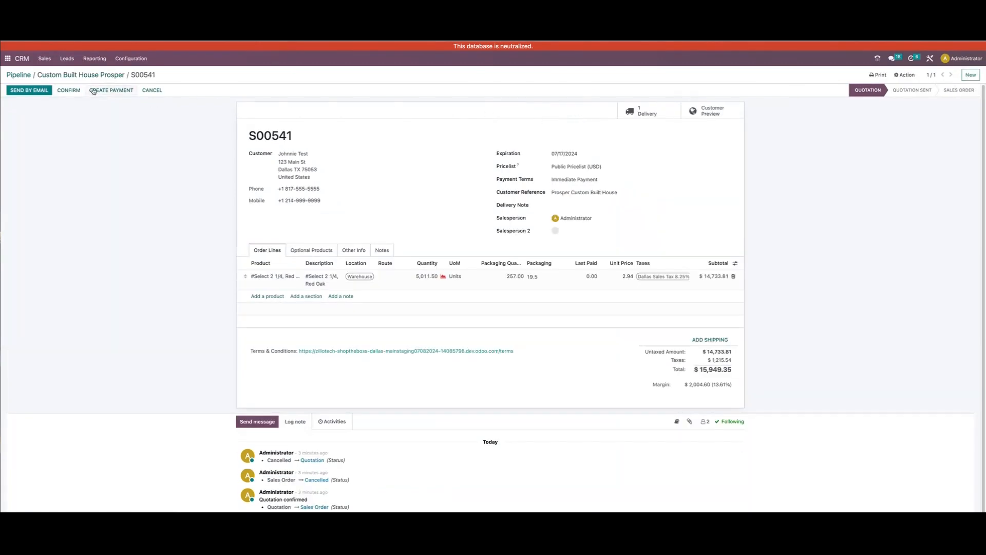
{"action": "left_click", "coordinate": [74, 91]}
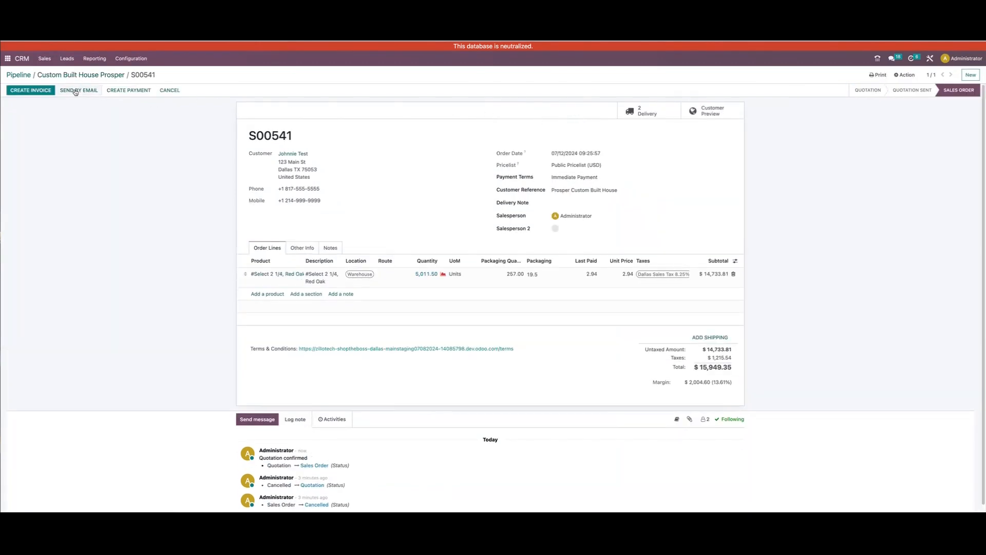
Mark the Custom Built House Prosper opportunity as won and go back to the pipeline
{"action": "left_click", "coordinate": [101, 73]}
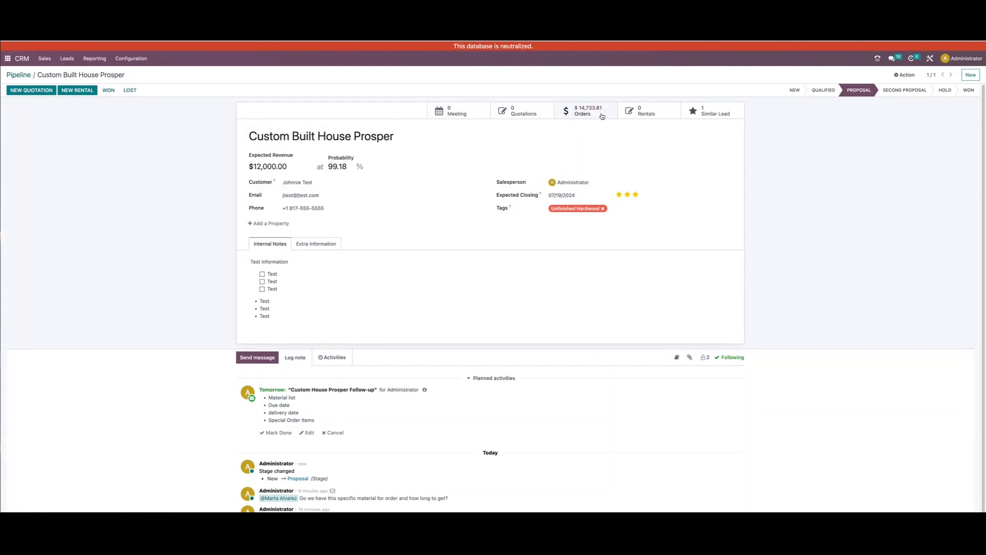
{"action": "left_click", "coordinate": [109, 90]}
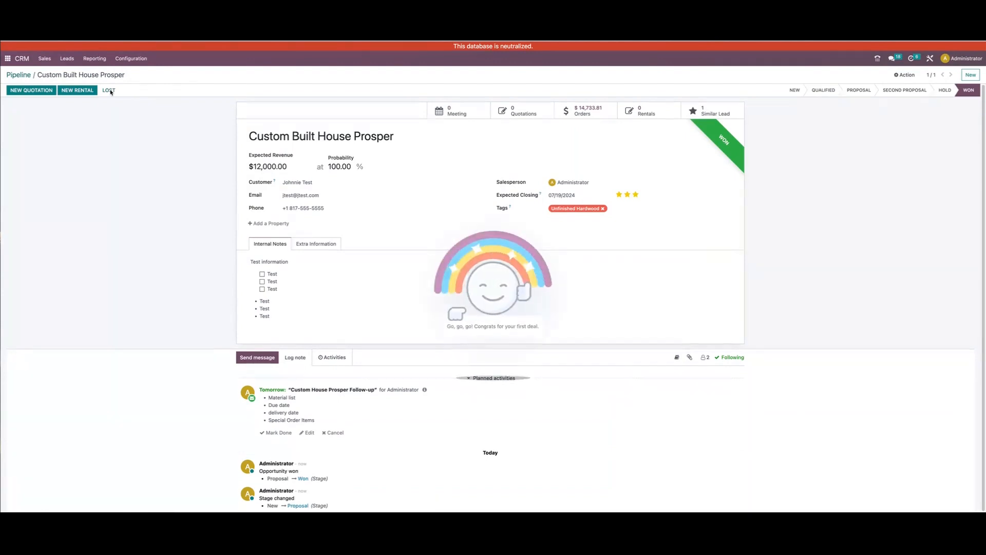
{"action": "left_click", "coordinate": [19, 74]}
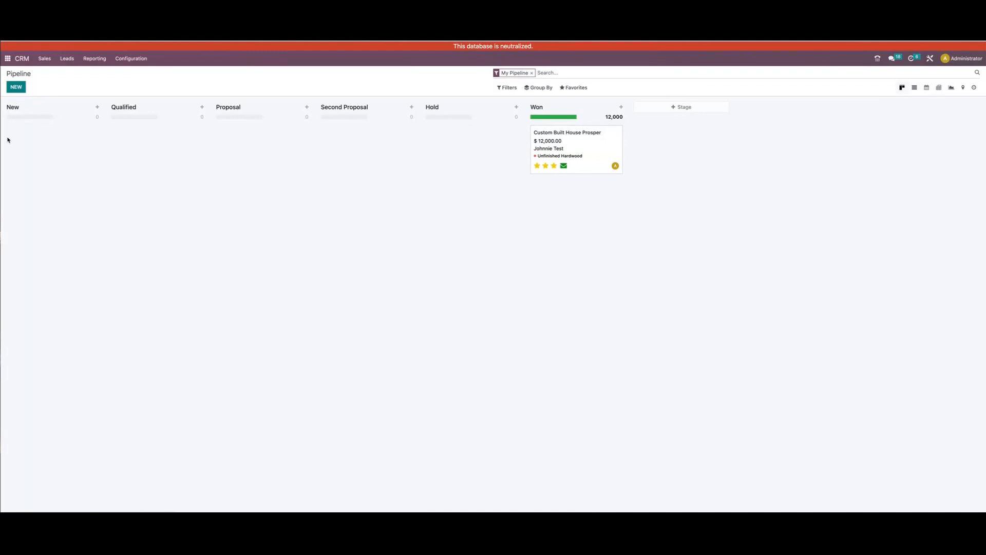
{"action": "left_click", "coordinate": [511, 88]}
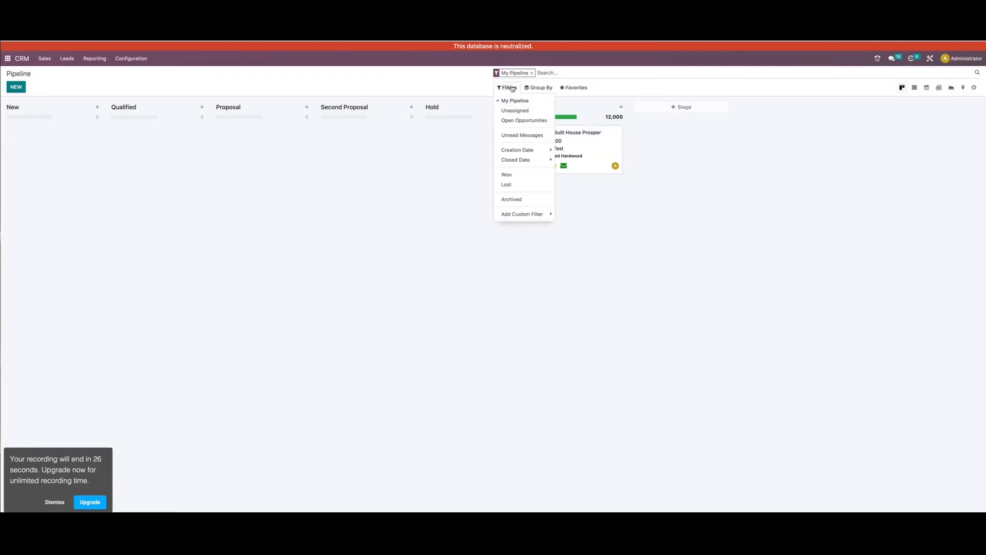
{"action": "left_click", "coordinate": [514, 213]}
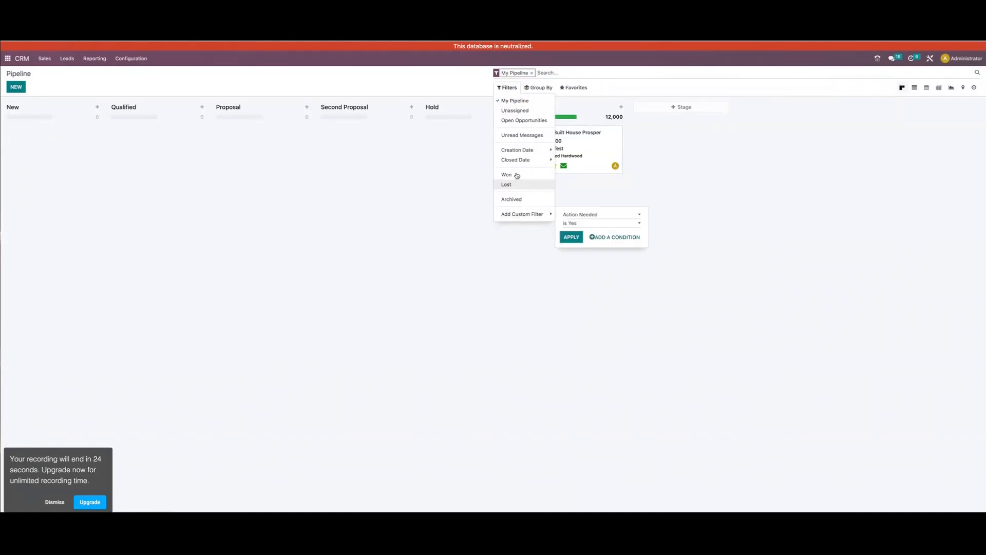
{"action": "mouse_move", "coordinate": [530, 88]}
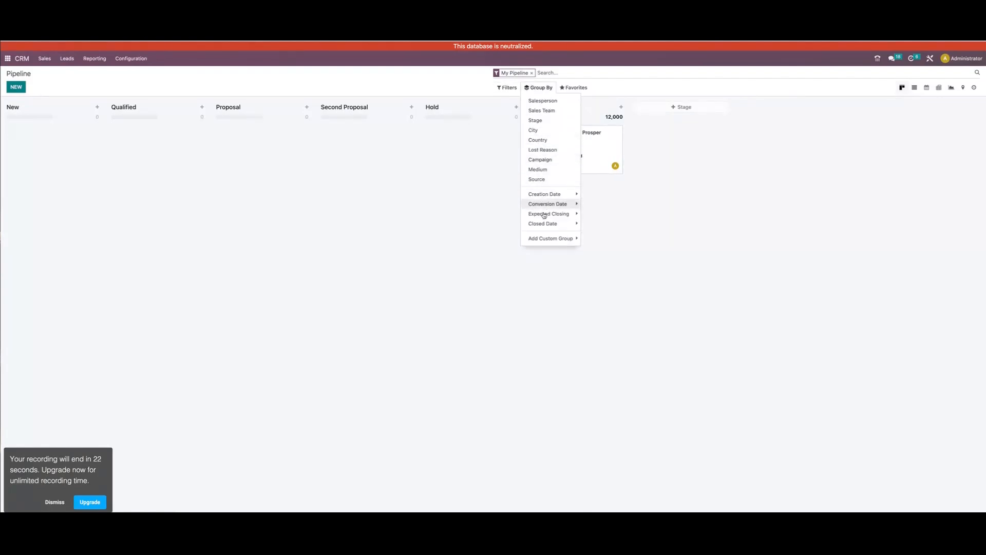
{"action": "mouse_move", "coordinate": [569, 88]}
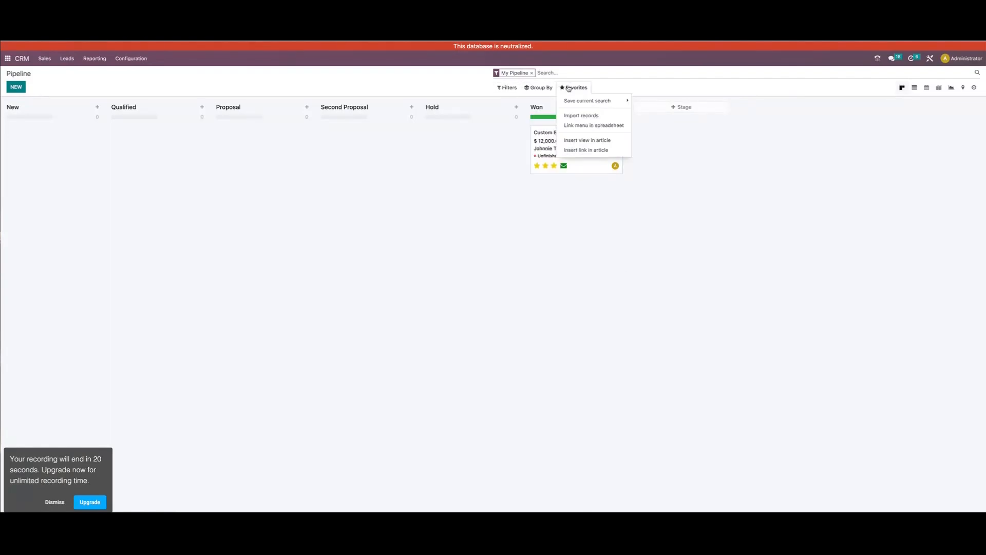
{"action": "left_click", "coordinate": [485, 252]}
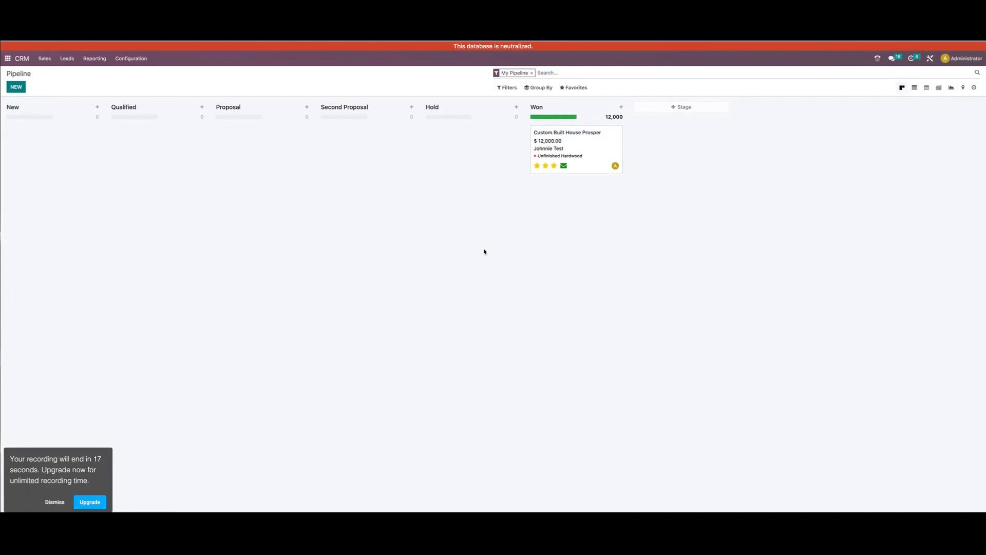